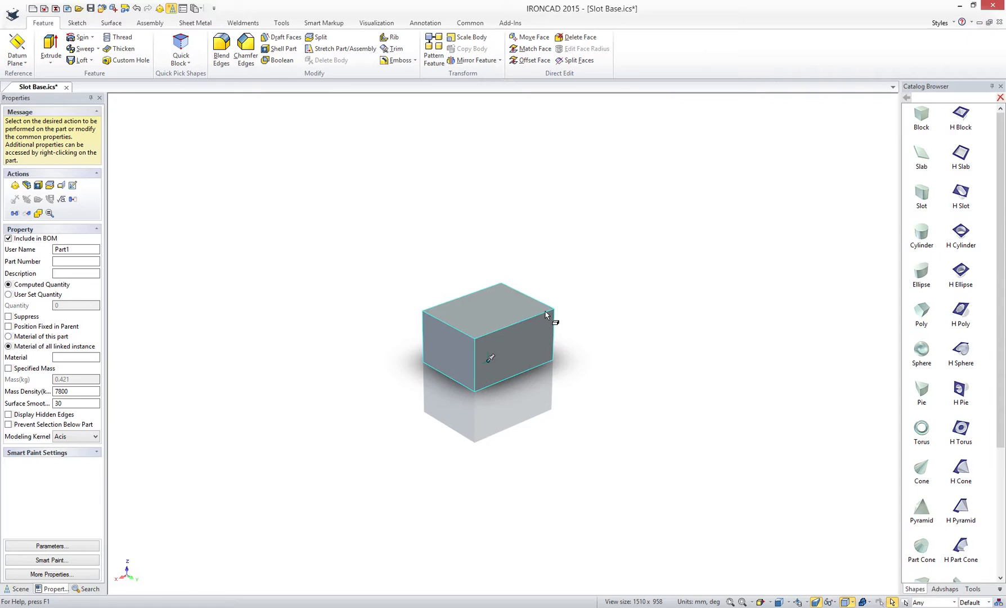
Resize the block to a height of 50 mm and a width of 50 mm.
left_click(504, 319)
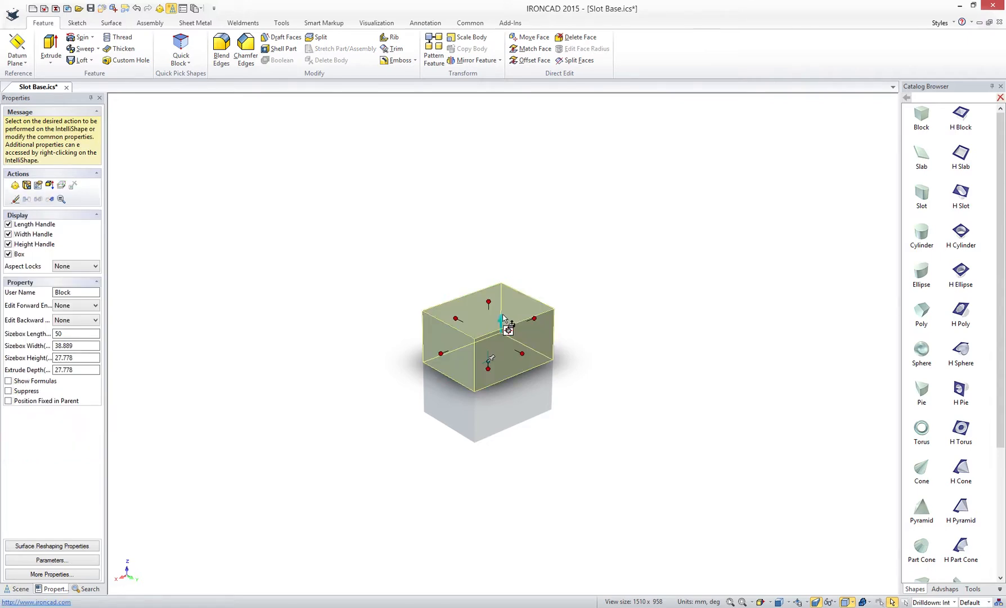
left_click_drag(488, 303, 503, 263)
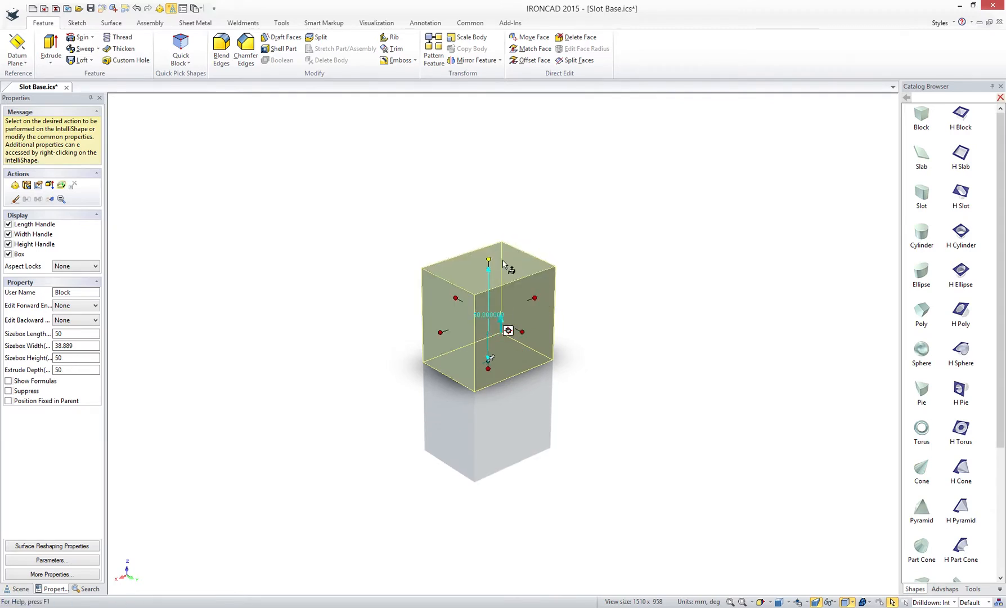
left_click(89, 346)
double_click(89, 345)
type("50")
key("Return")
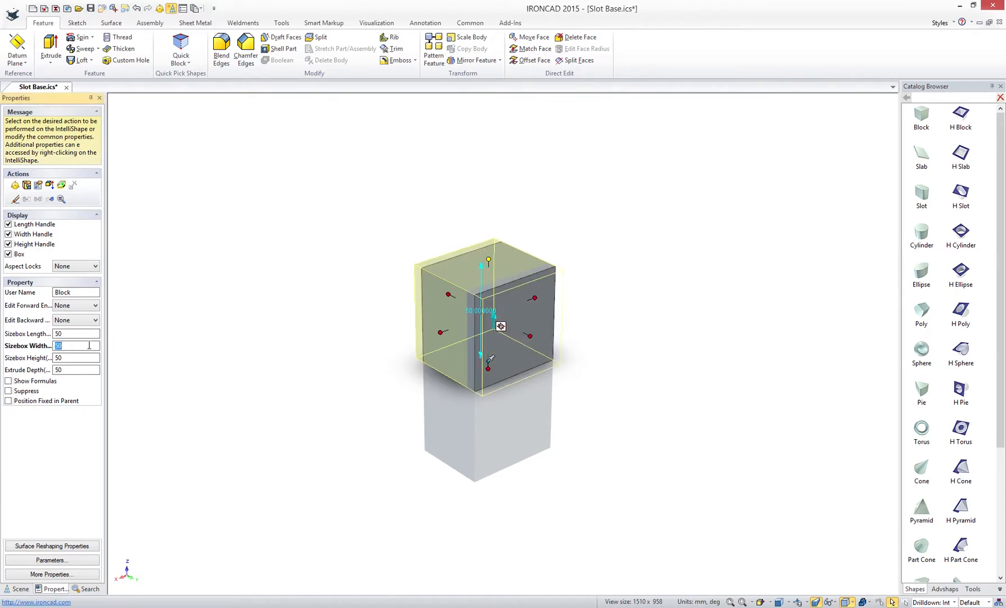
left_click(131, 346)
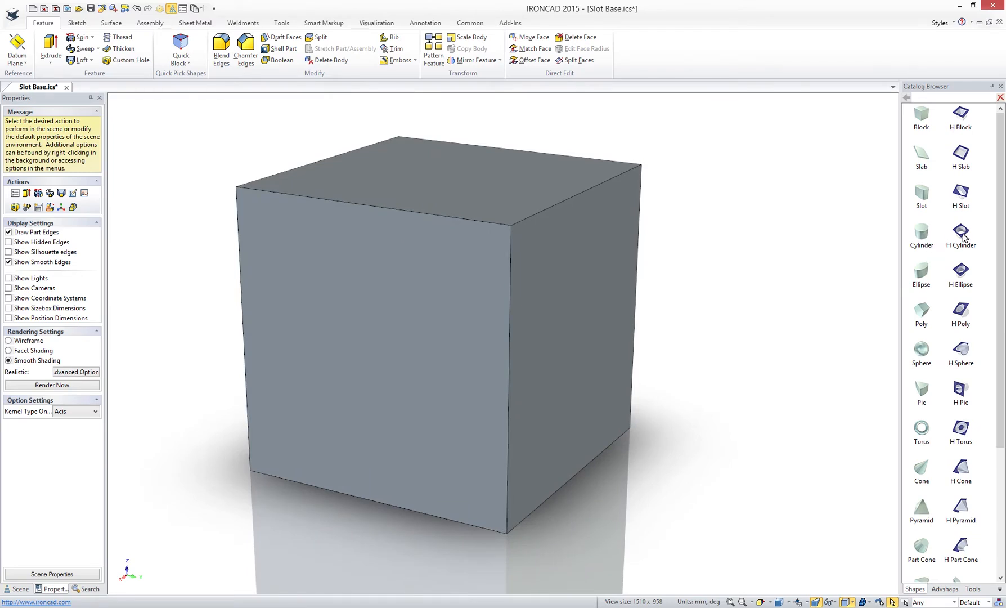
Cut an H Cylinder centred on the block's vertical edge, 50 mm deep and 35 mm in diameter.
left_click_drag(963, 236, 508, 388)
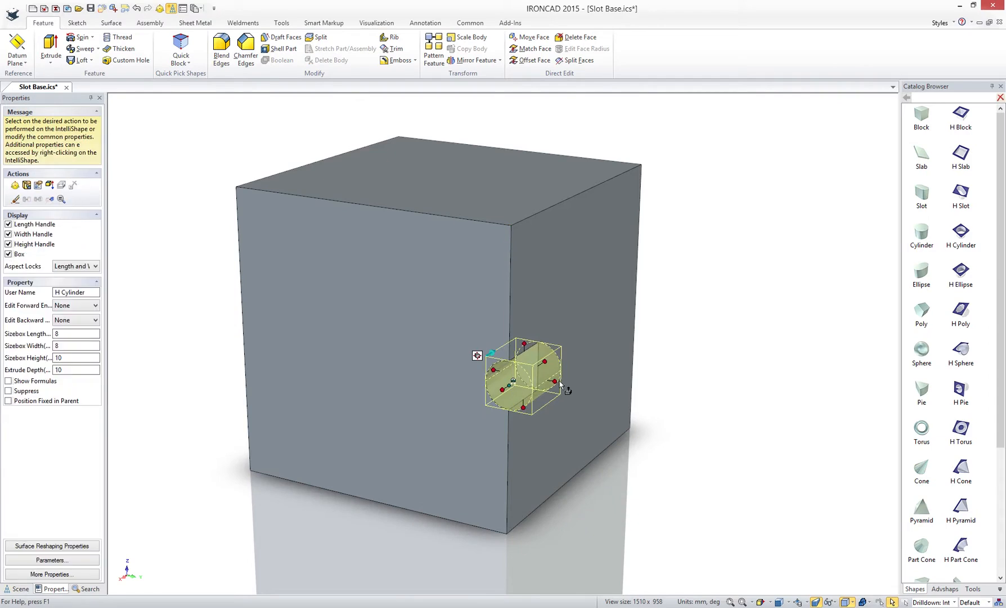
left_click_drag(548, 360, 583, 277)
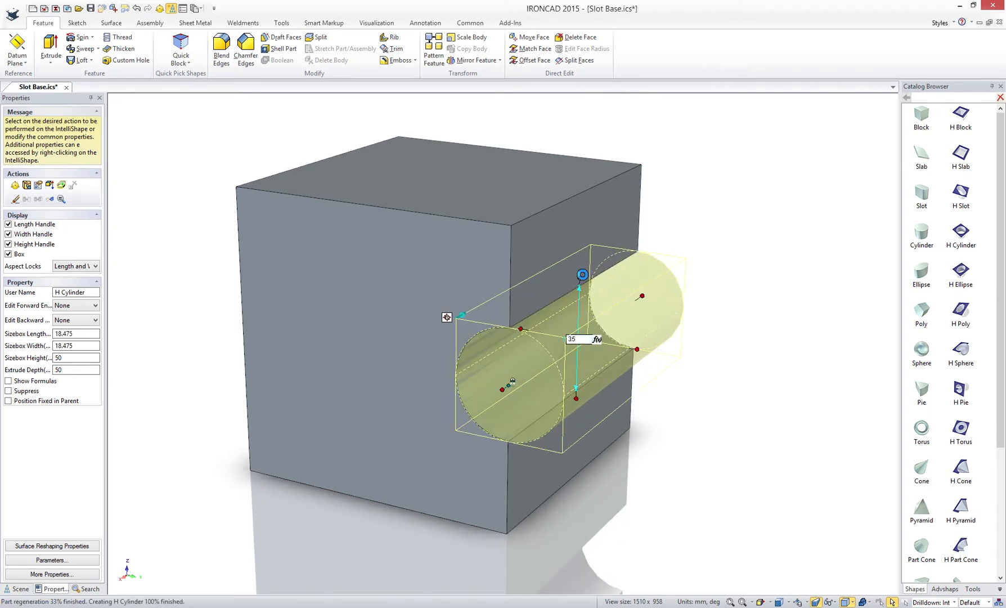
key("Return")
Place an H Block cut at the middle of the front face's opposite vertical edge and extrude it through the part.
left_click_drag(966, 119, 332, 321)
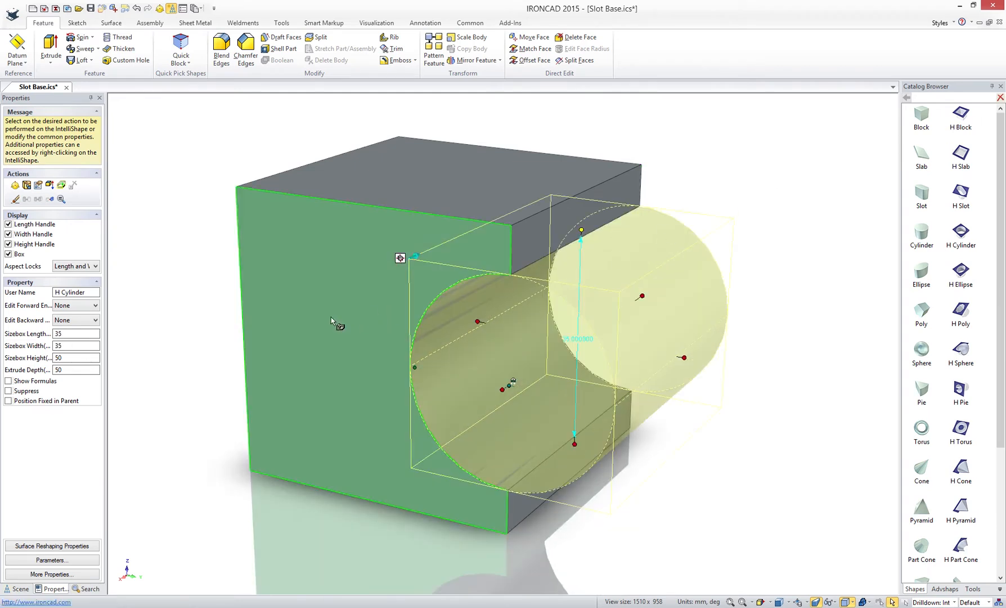
mouse_move(261, 336)
left_mouse_down()
mouse_move(244, 339)
mouse_move(247, 332)
left_mouse_up()
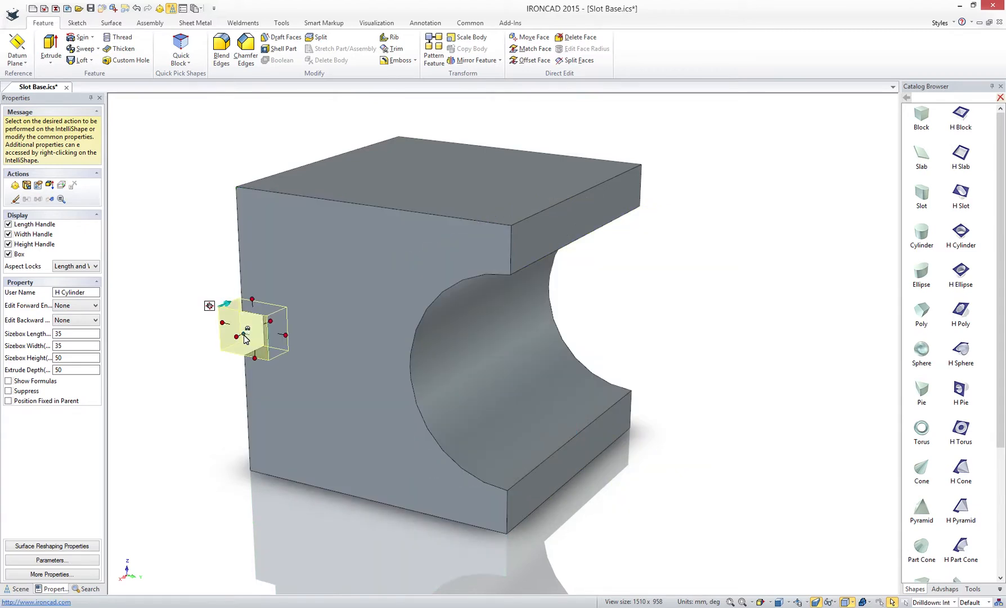
right_click(263, 353)
mouse_move(309, 382)
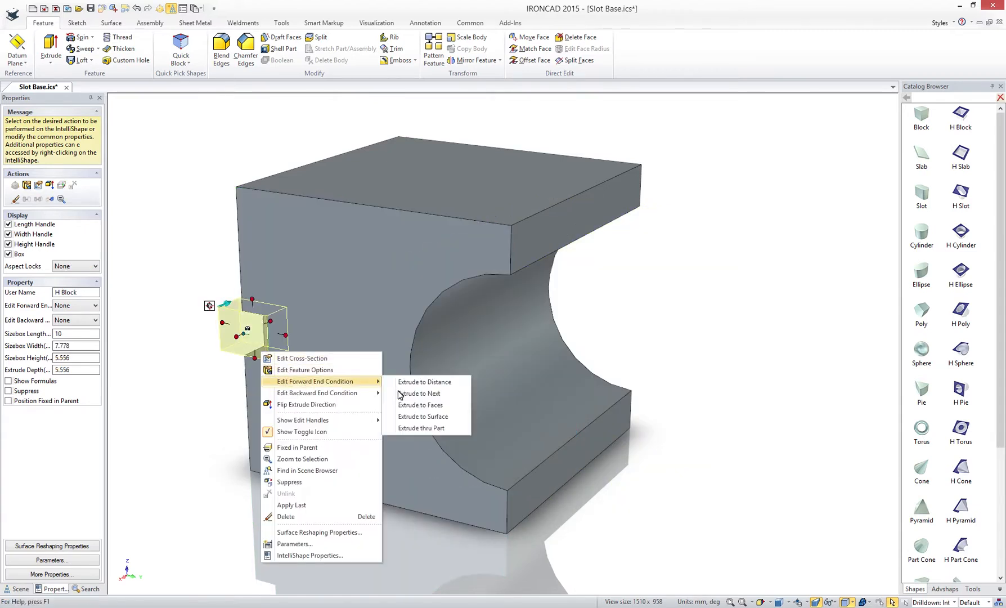
left_click(419, 428)
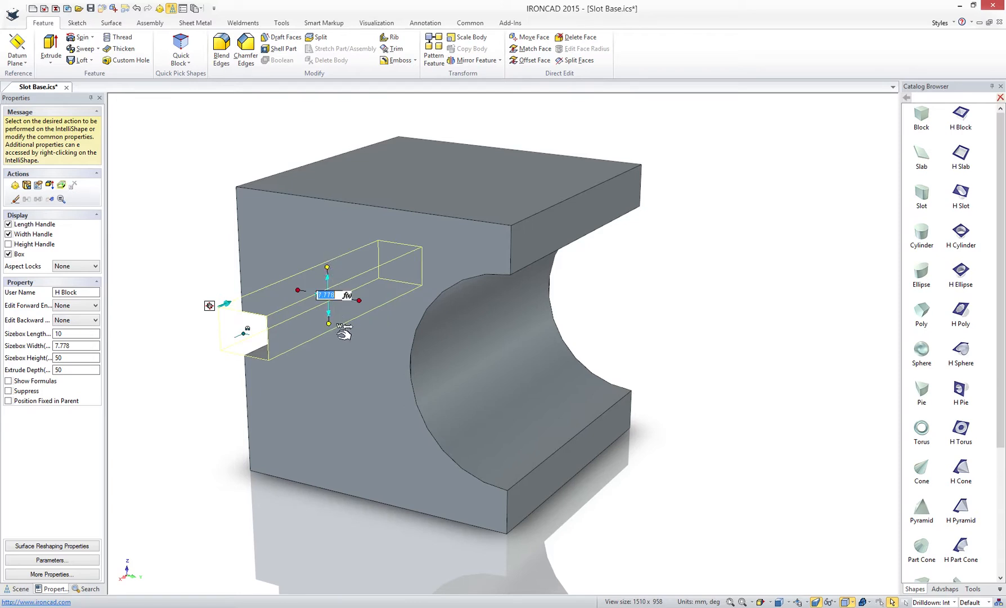
Enlarge the rectangular side cut to a width of 35 mm and a length of about 15.7 mm.
left_click_drag(329, 325, 507, 490)
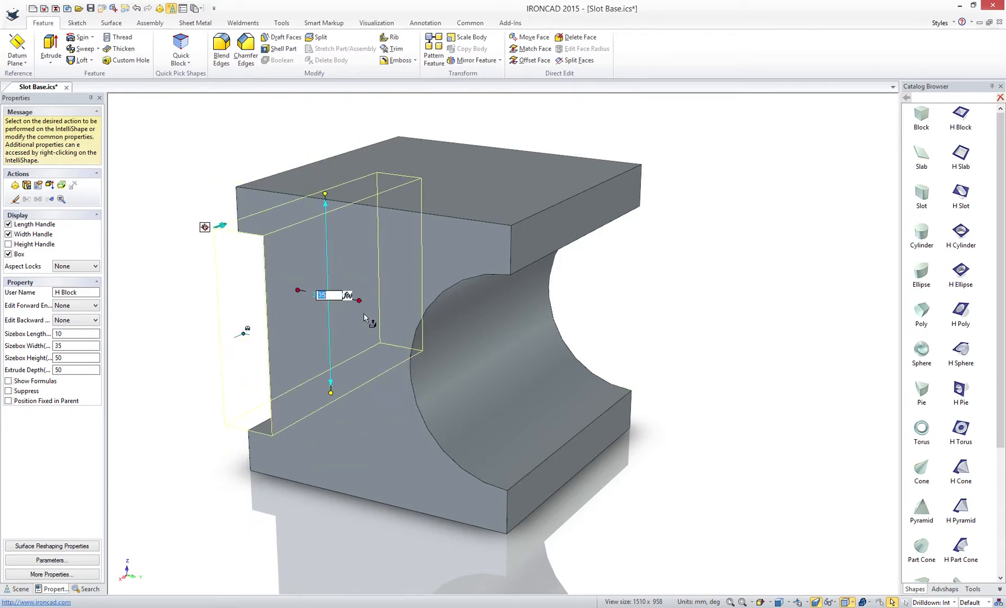
left_click_drag(363, 297, 386, 305)
left_click(757, 382)
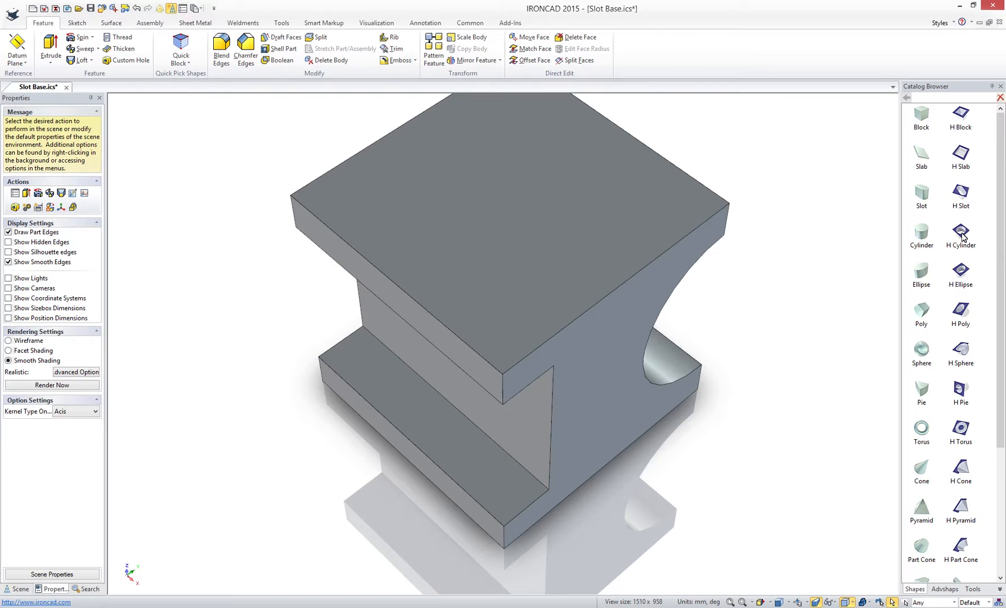
Place an H Cylinder hole on the top face's near corner and move it 10 mm inward in both directions with the TriBall.
left_click_drag(962, 236, 504, 370)
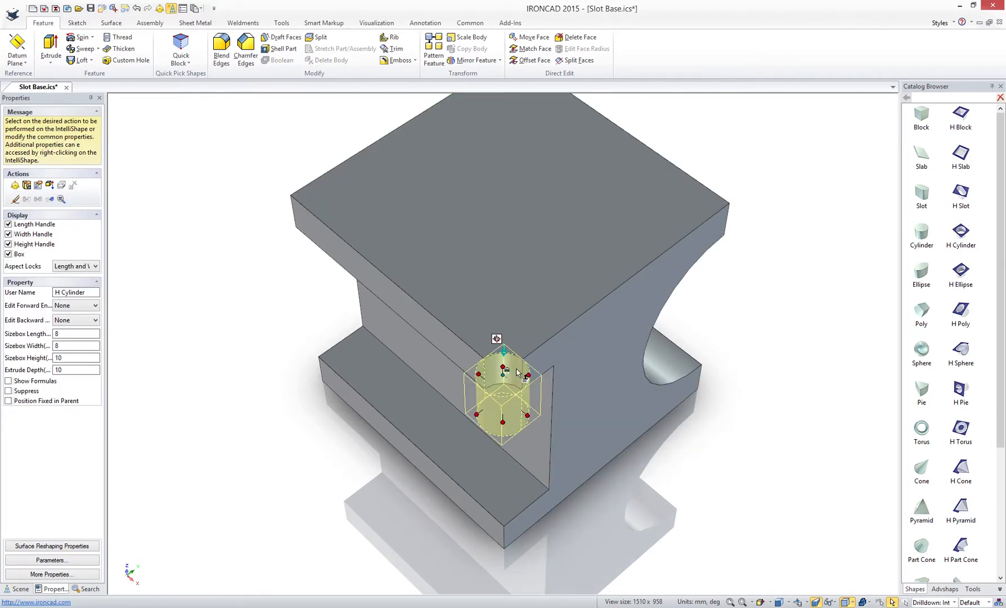
key("F10")
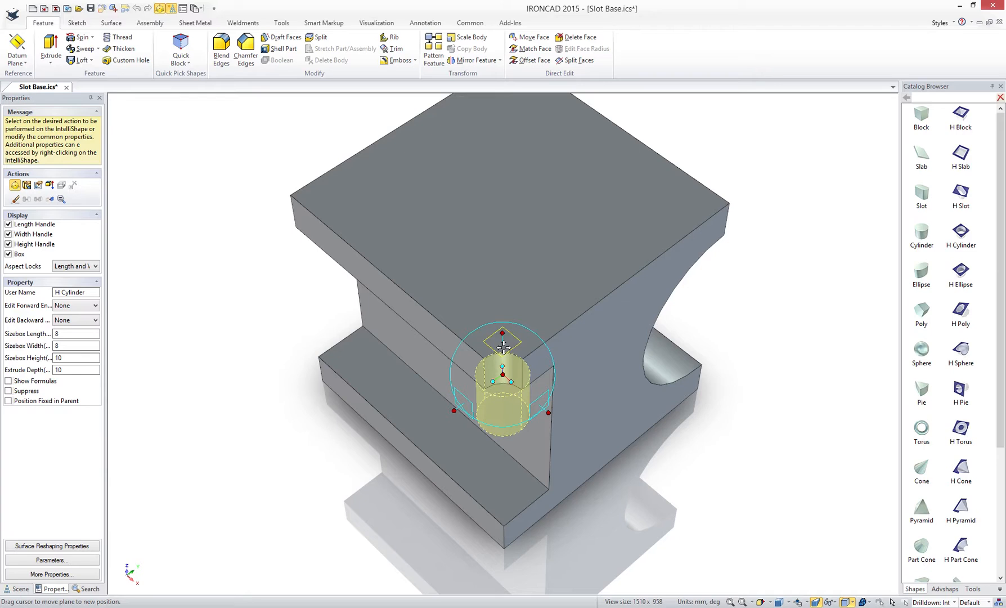
right_click_drag(504, 347, 513, 298)
left_click(541, 300)
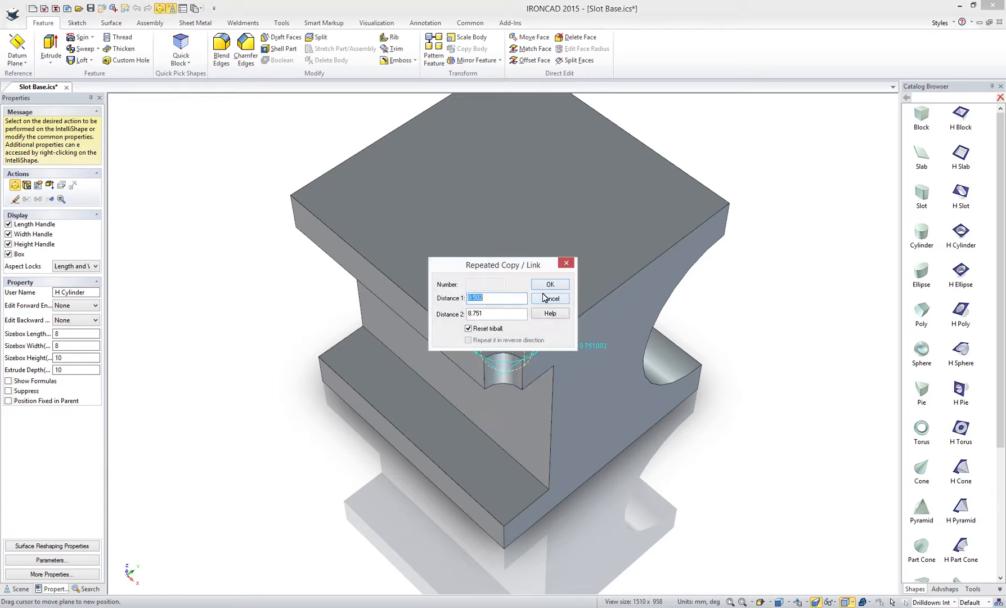
type("10")
key("Tab")
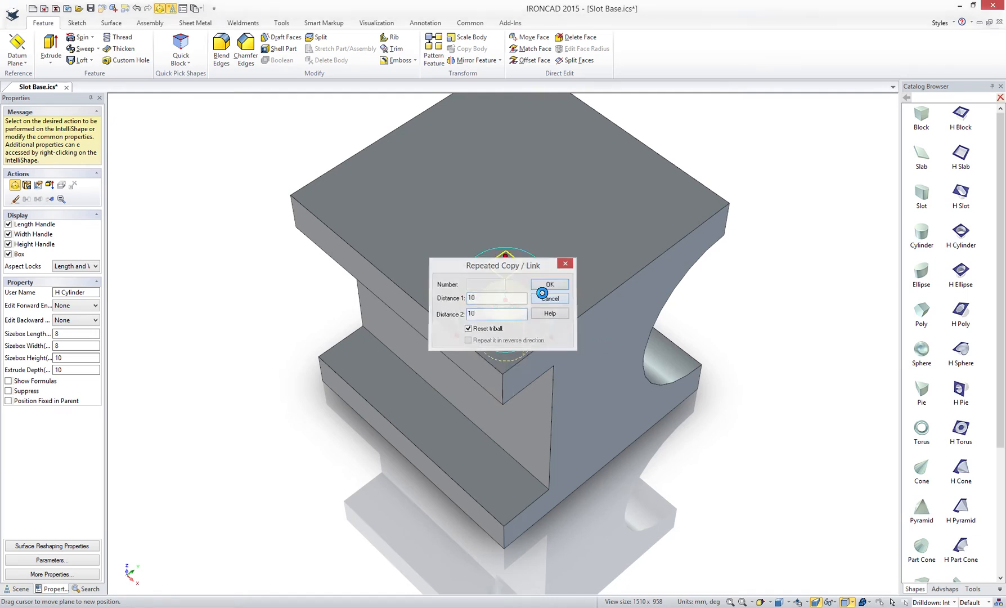
left_click(545, 298)
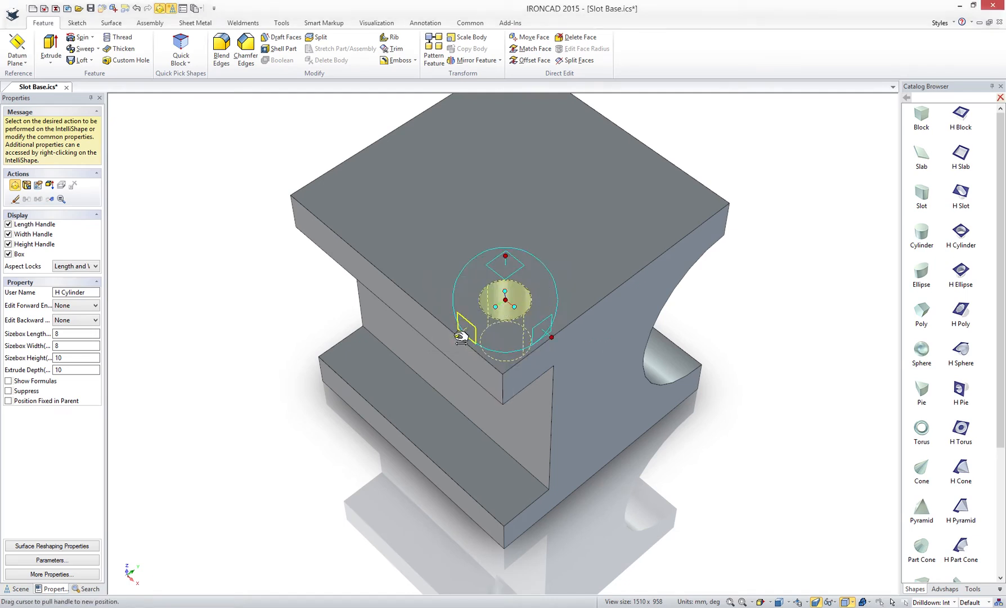
Create one linked copy of the hole along the top face's edge, toward the adjacent corner.
right_click_drag(461, 337, 458, 333)
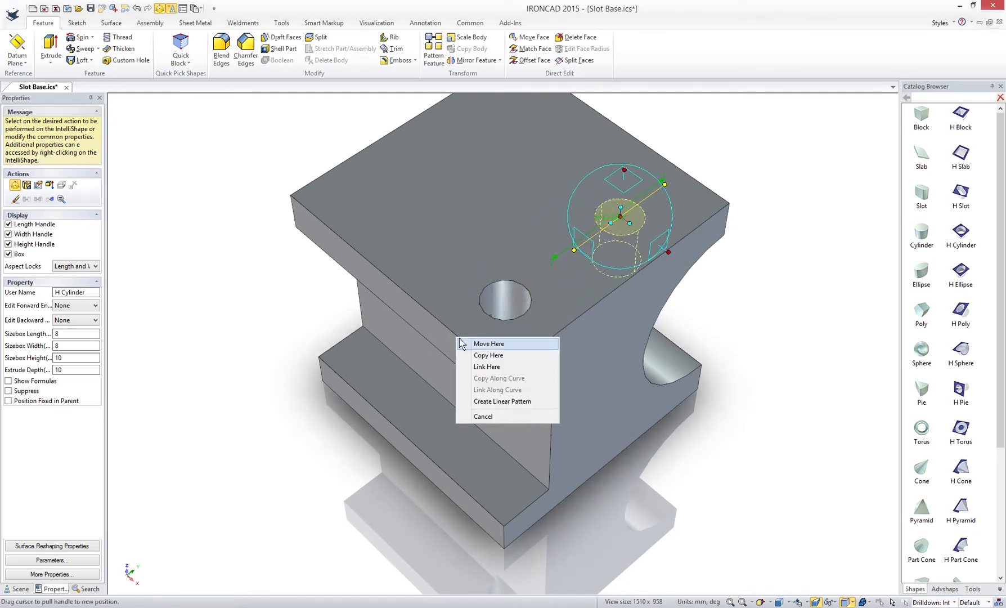
left_click(475, 367)
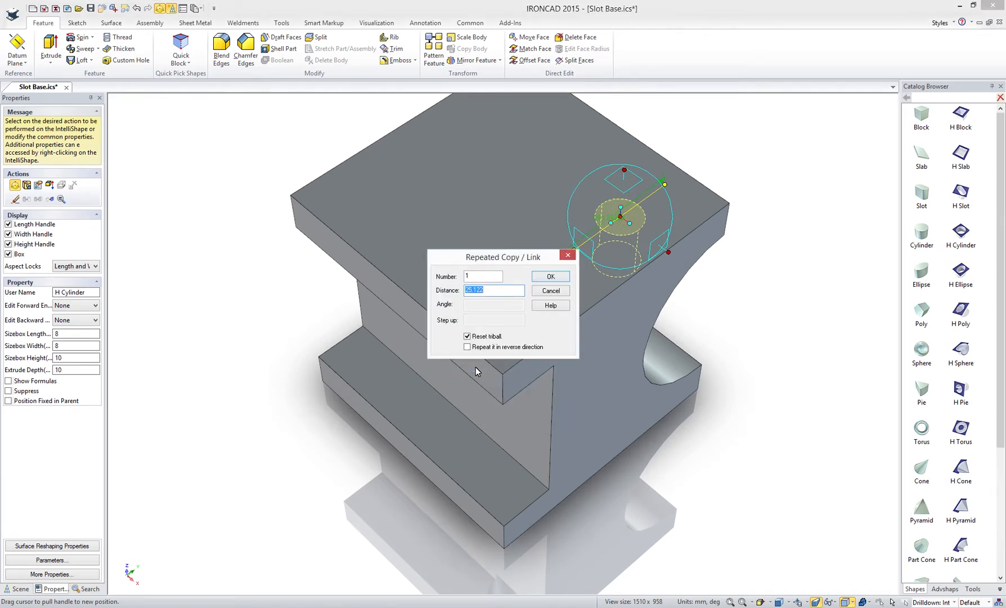
key("Return")
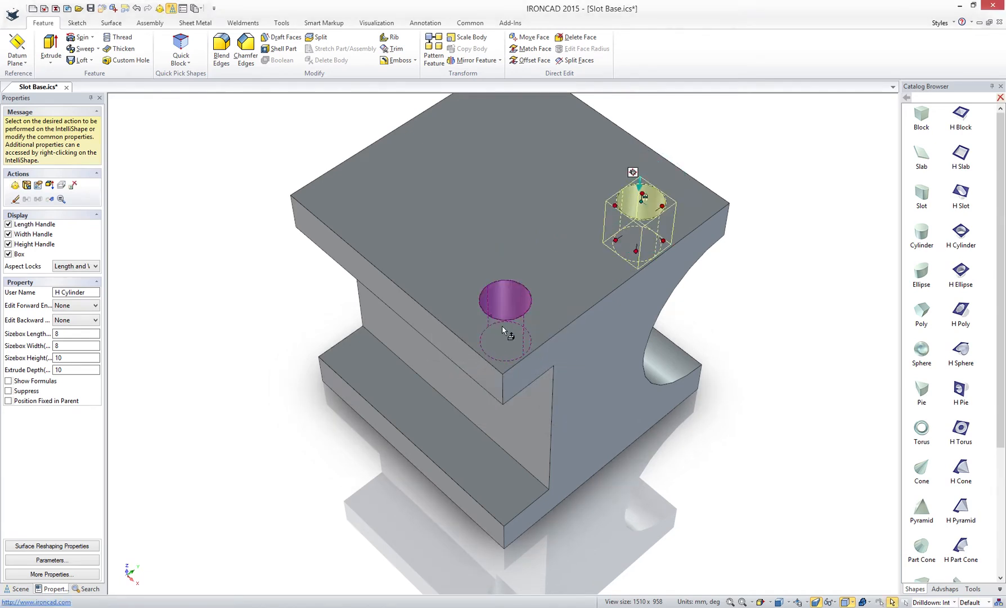
Select both top holes and create linked copies of them 30 mm across the top face.
left_click(507, 306)
key("F10")
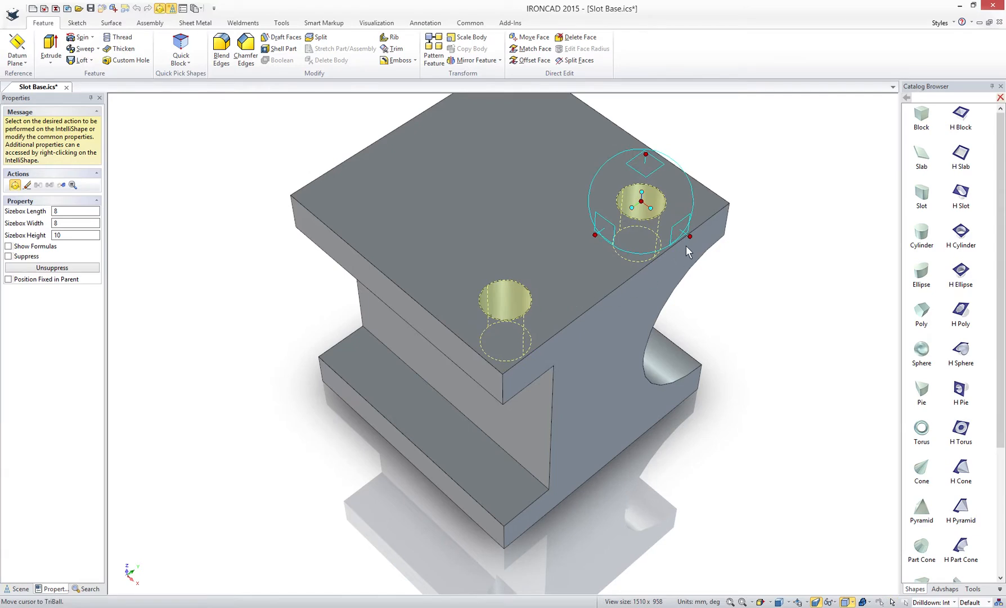
right_click_drag(690, 236, 689, 232)
left_click(721, 268)
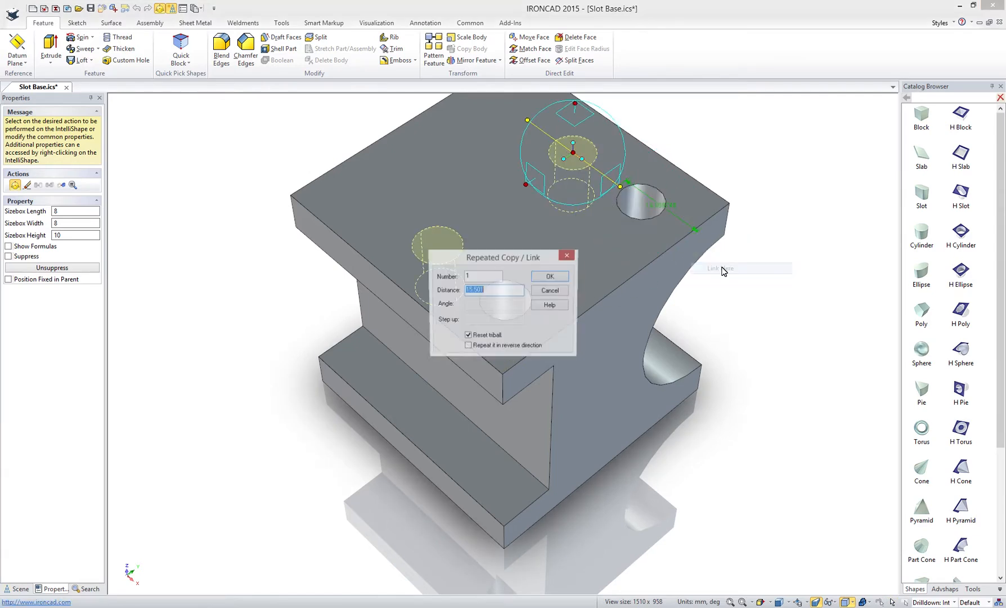
type("30")
key("Return")
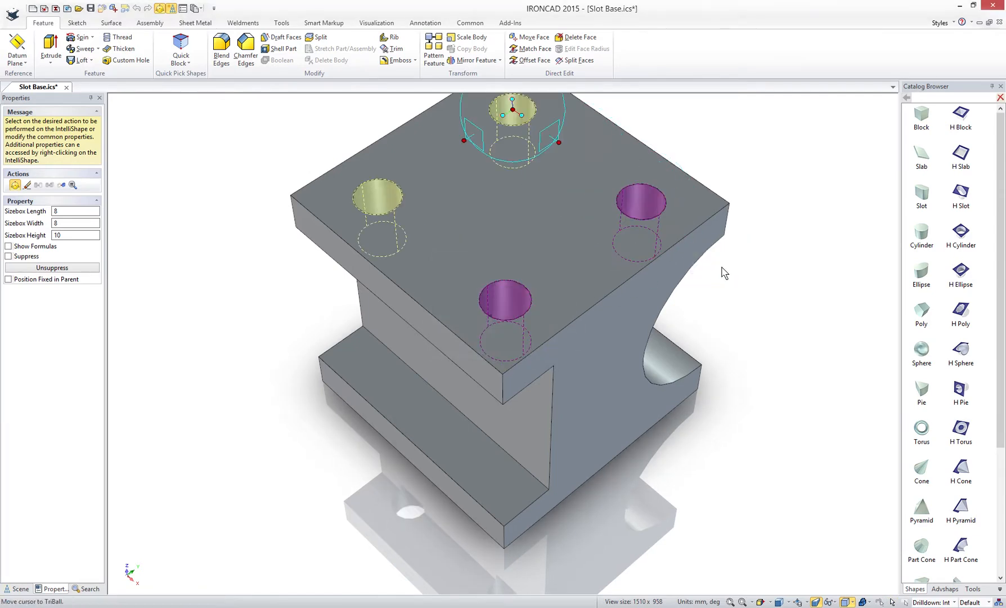
left_click(808, 406)
Extend the near corner hole to a depth of 50 mm so the linked holes follow.
left_click(513, 311)
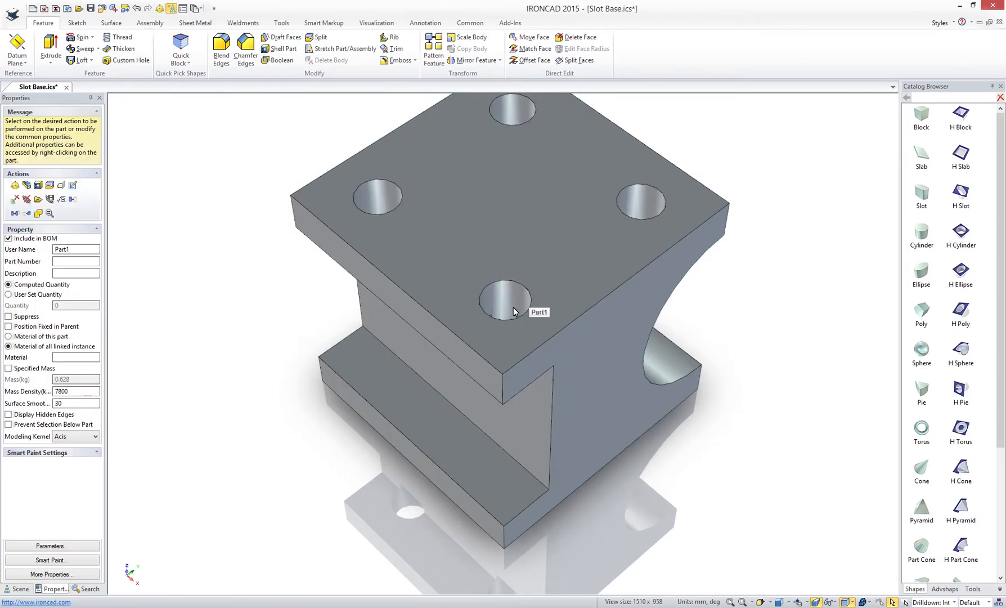
left_click(513, 311)
left_click_drag(511, 346, 540, 517)
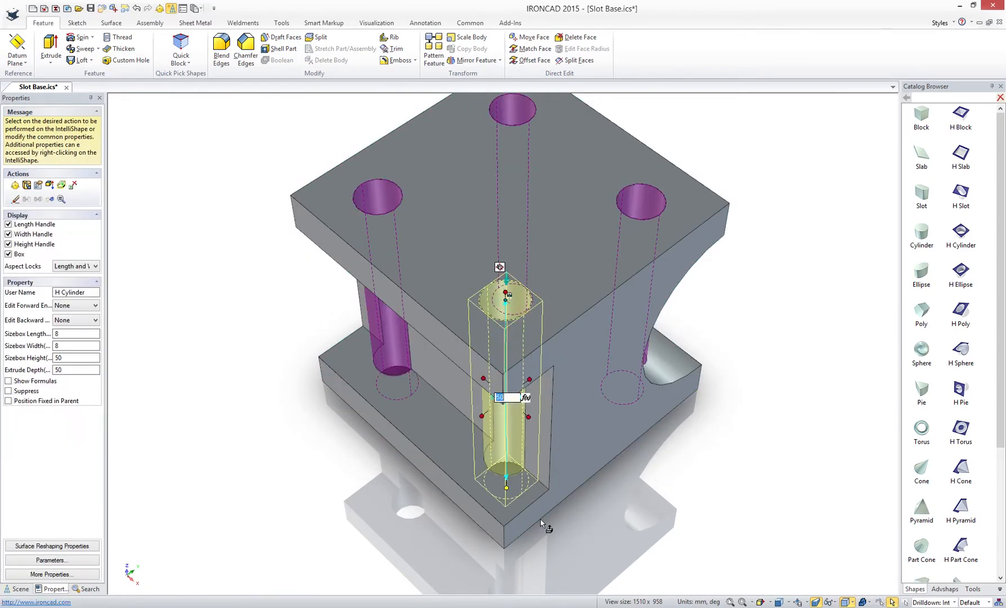
Set the diameter of the linked corner holes to 10 mm.
left_click(647, 203)
left_click(652, 286)
type("1")
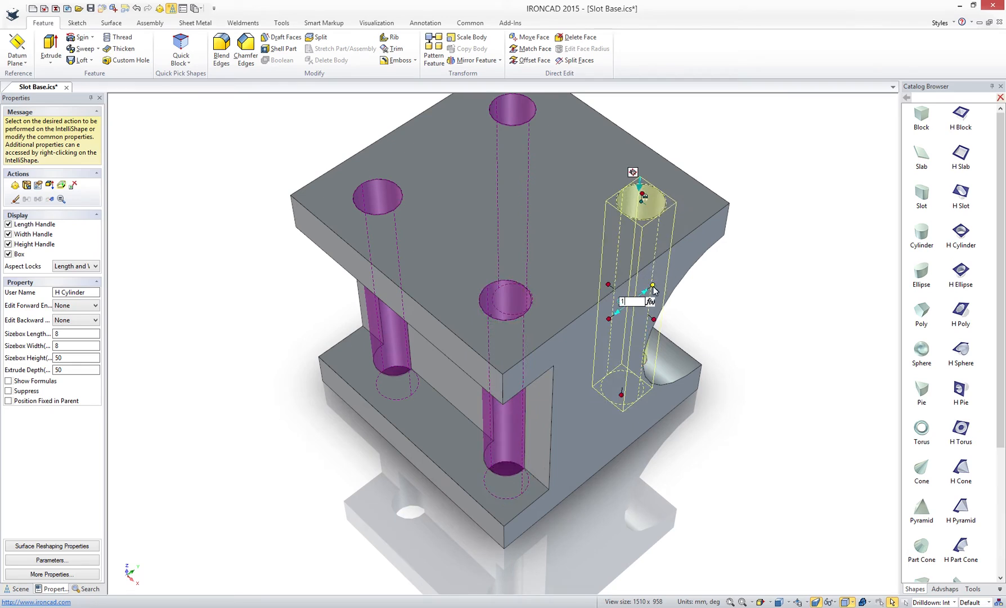
type("0")
key("Return")
key("Escape")
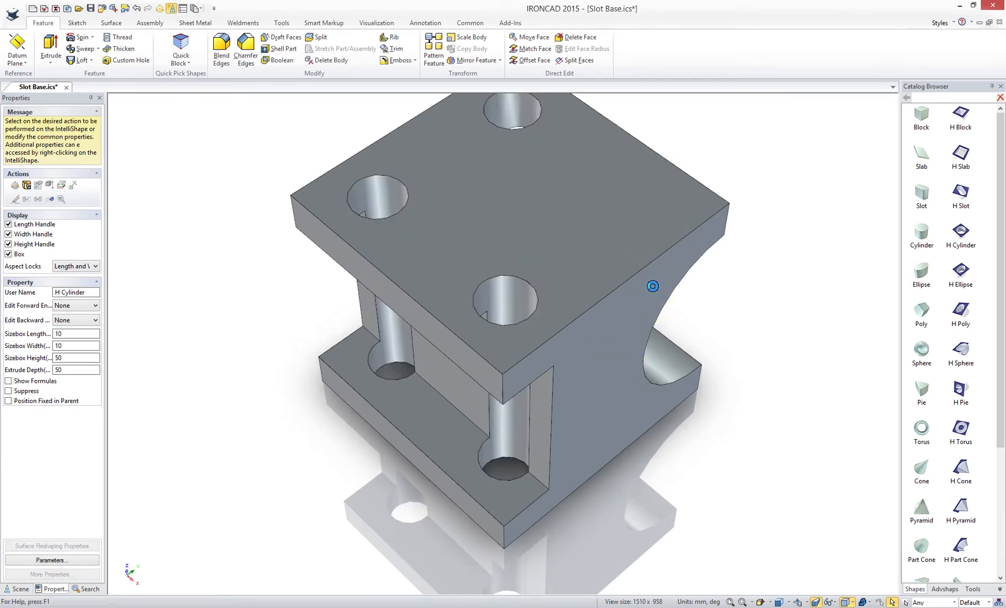
key("ctrl+z")
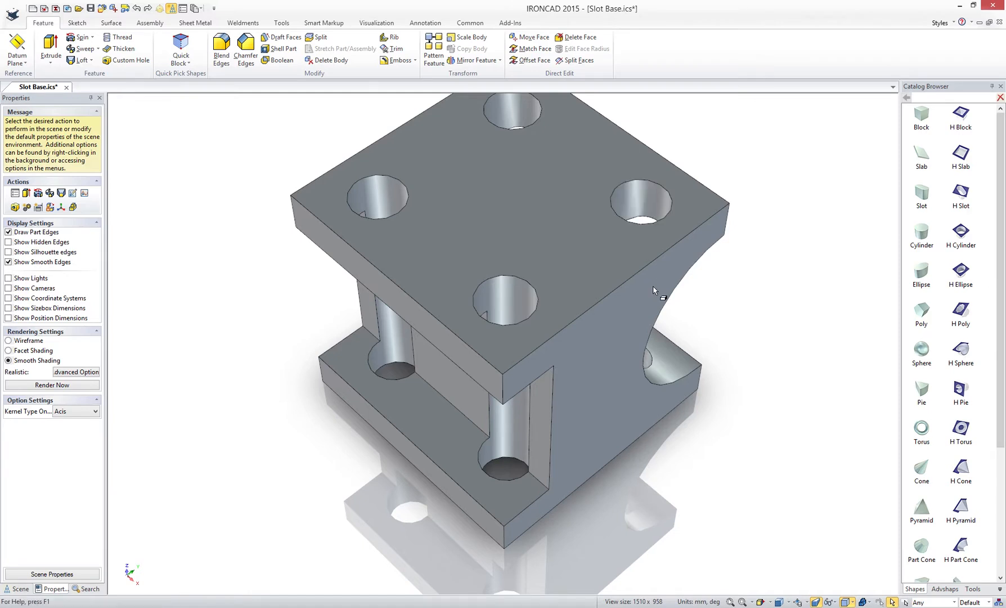
Set the rectangular side cut's length to 15+10 mm.
key("Up")
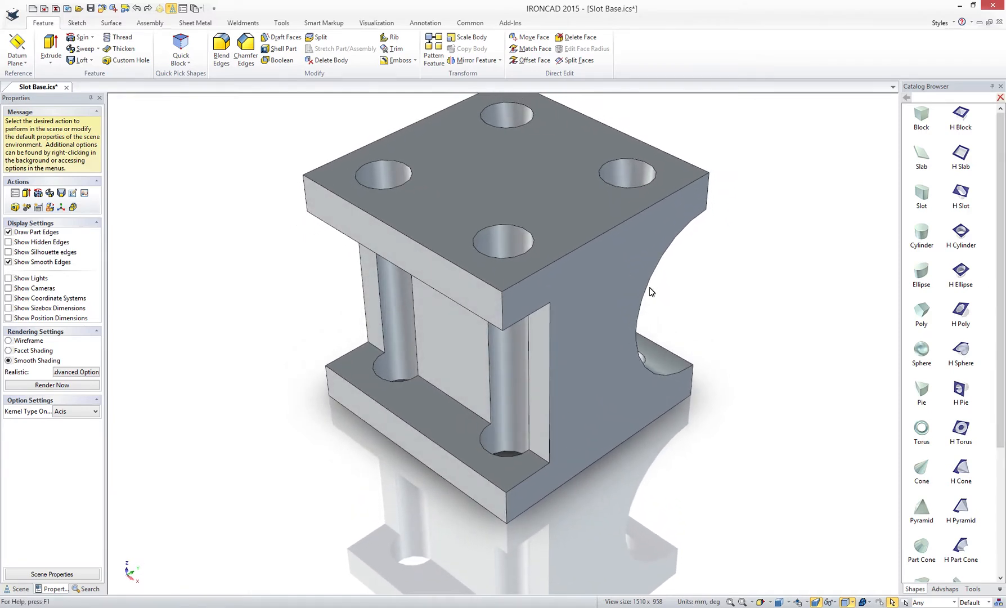
left_click(536, 420)
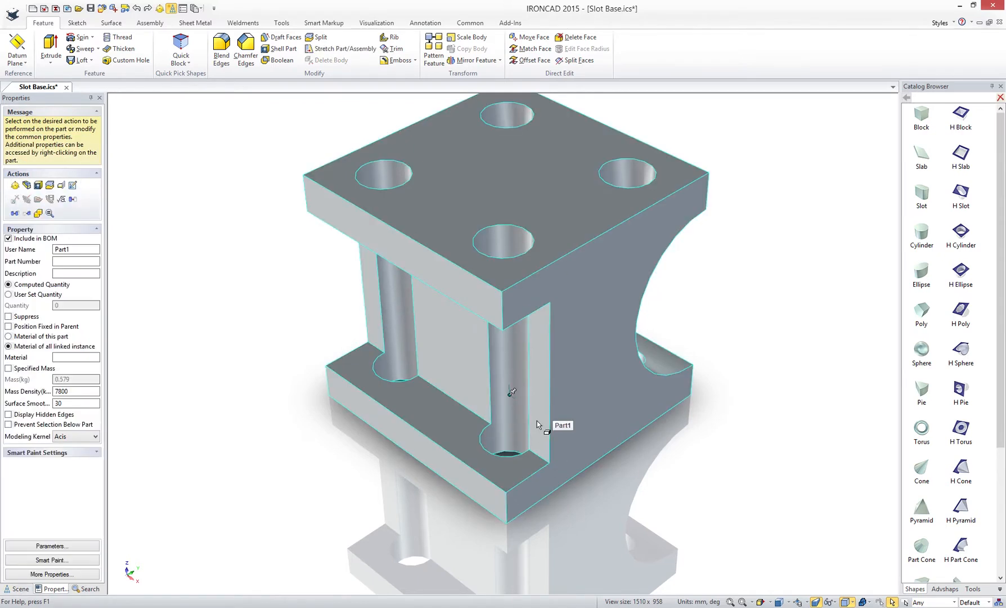
left_click(536, 420)
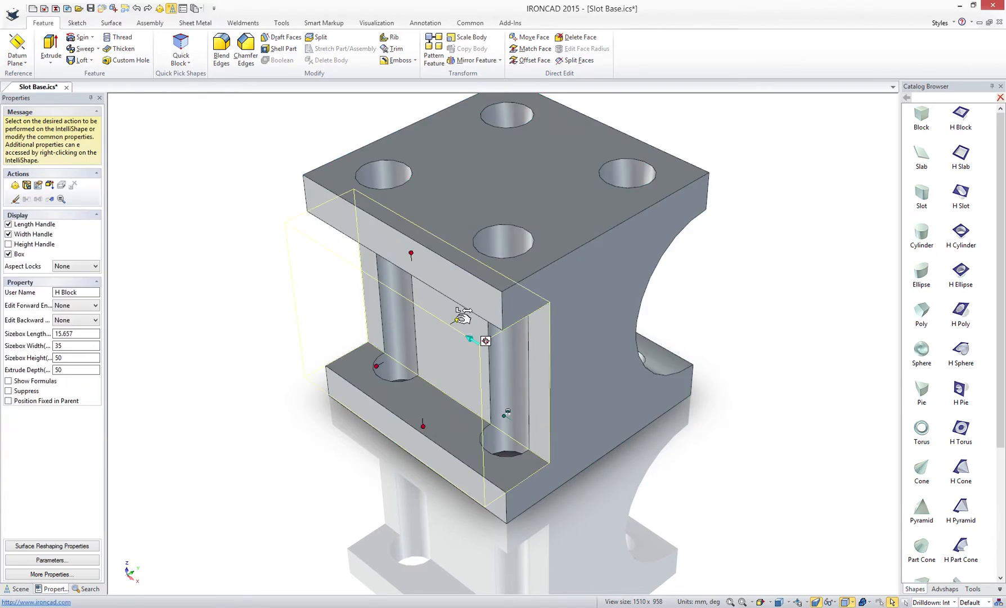
left_click_drag(457, 318, 501, 241)
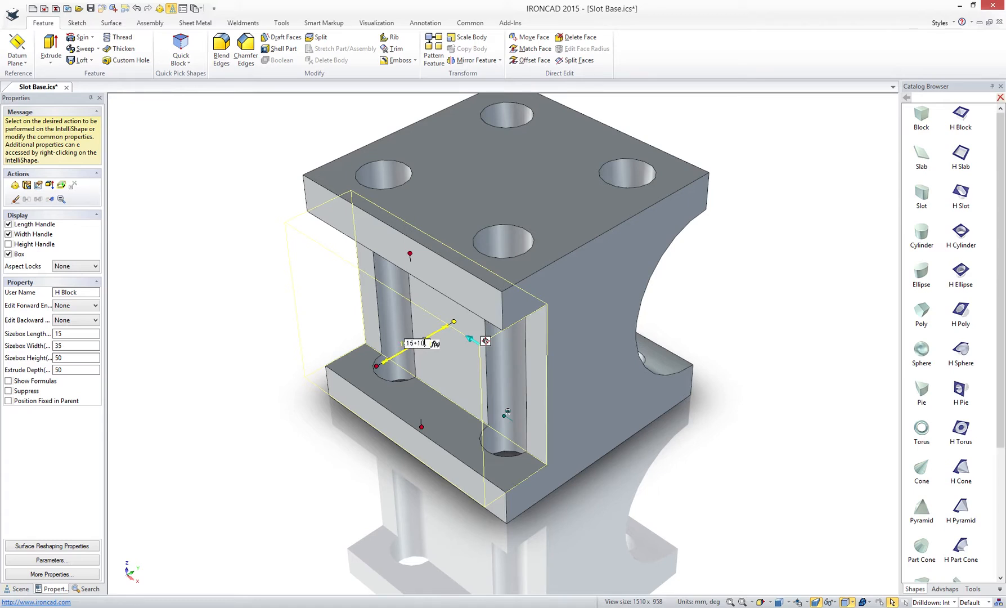
key("Return")
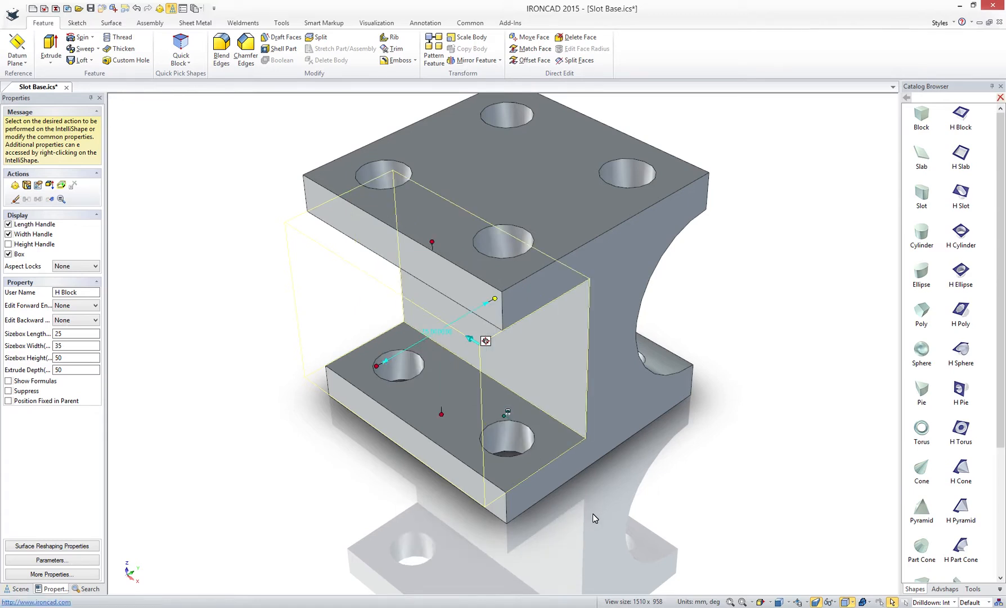
left_click(593, 514)
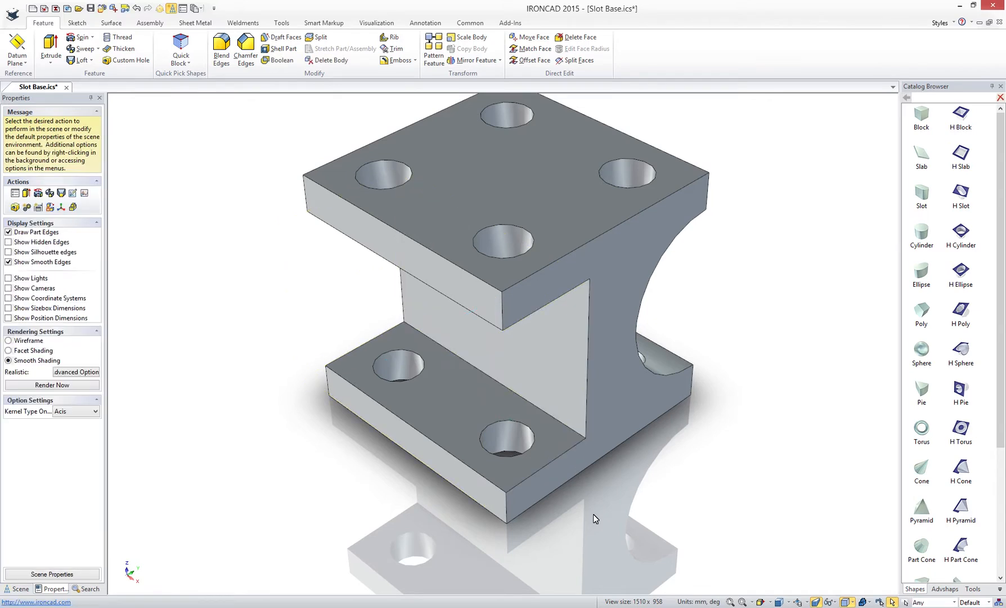
Blend the vertical edge at the near corner of the lower flange with a constant 10 mm radius.
left_click(506, 508)
left_click(506, 508)
left_click(507, 508)
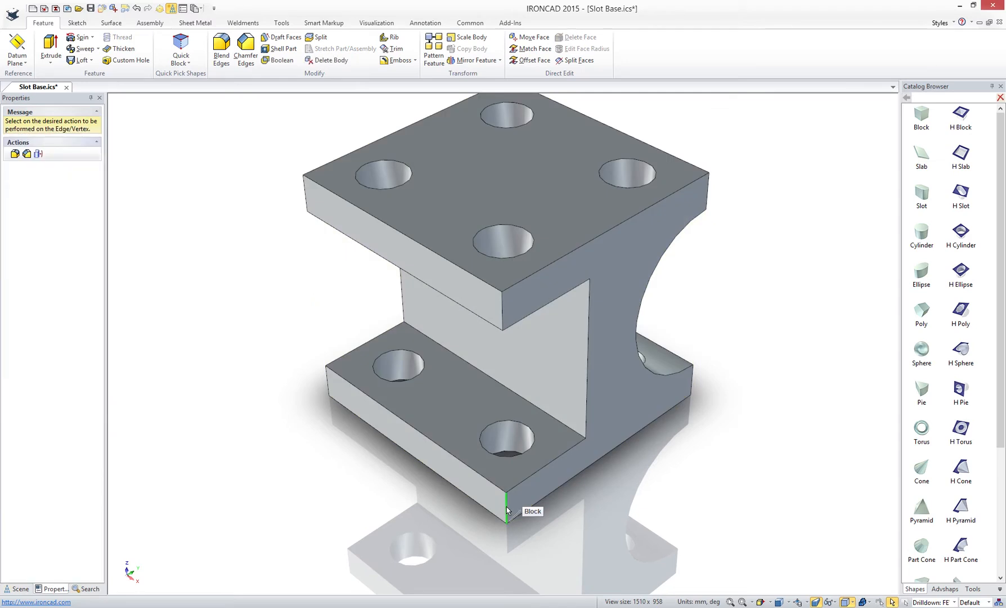
right_click(507, 509)
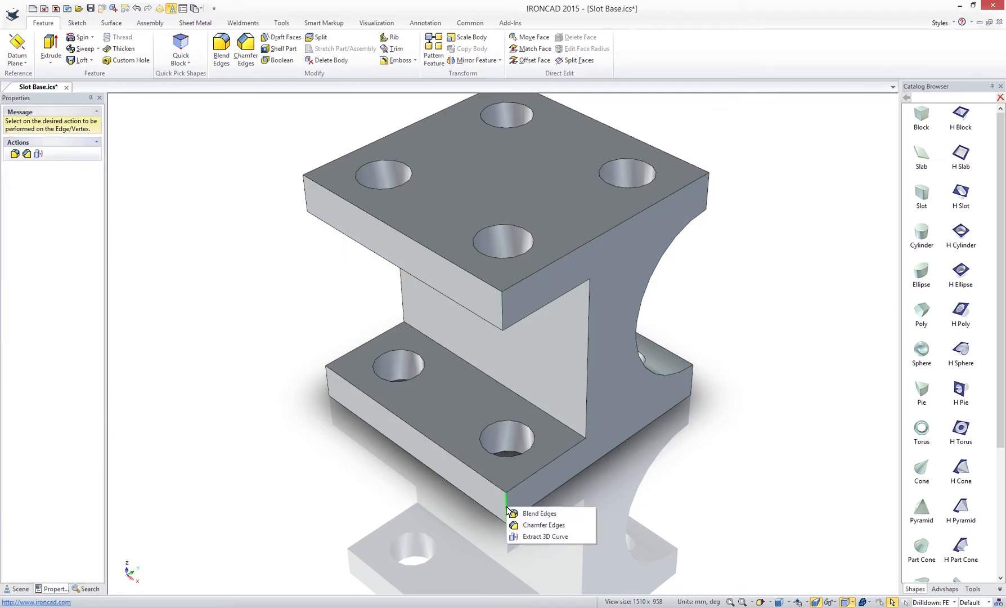
left_click(541, 513)
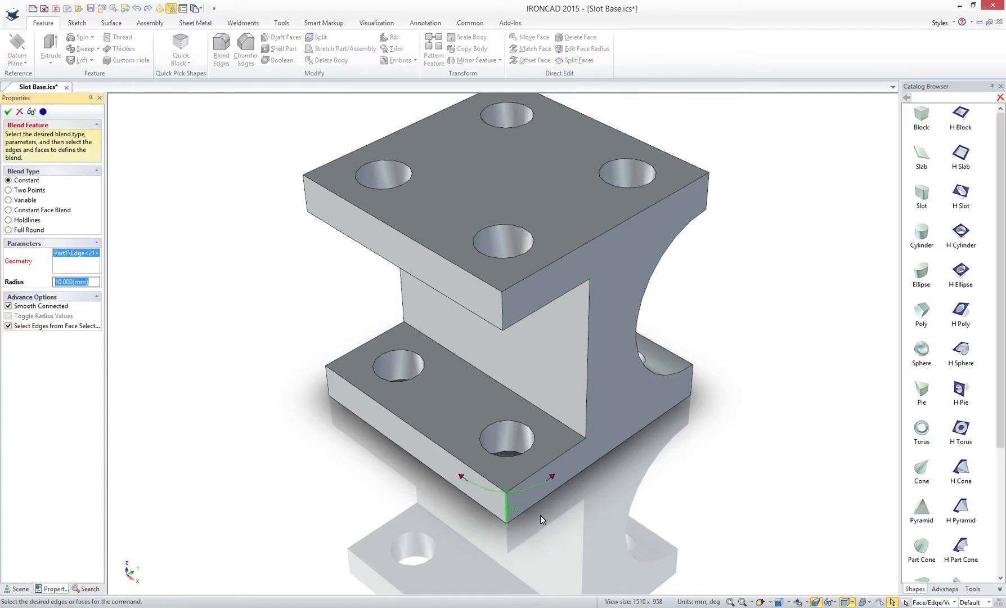
key("Return")
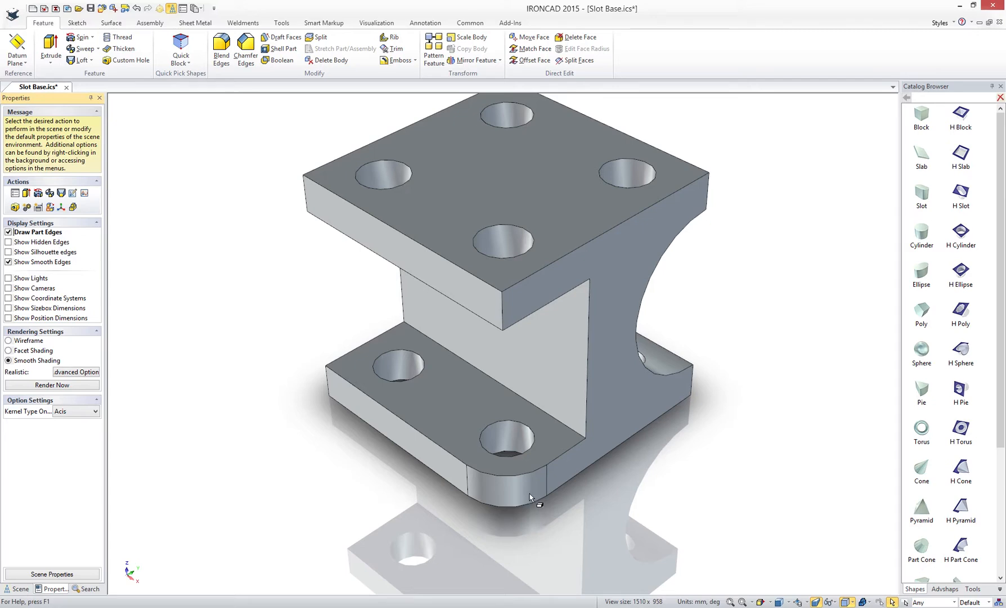
Edit the corner blend to include the other vertical corner edge on the rectangular-cut side of the lower flange.
left_click(530, 497)
left_click(530, 497)
right_click(530, 499)
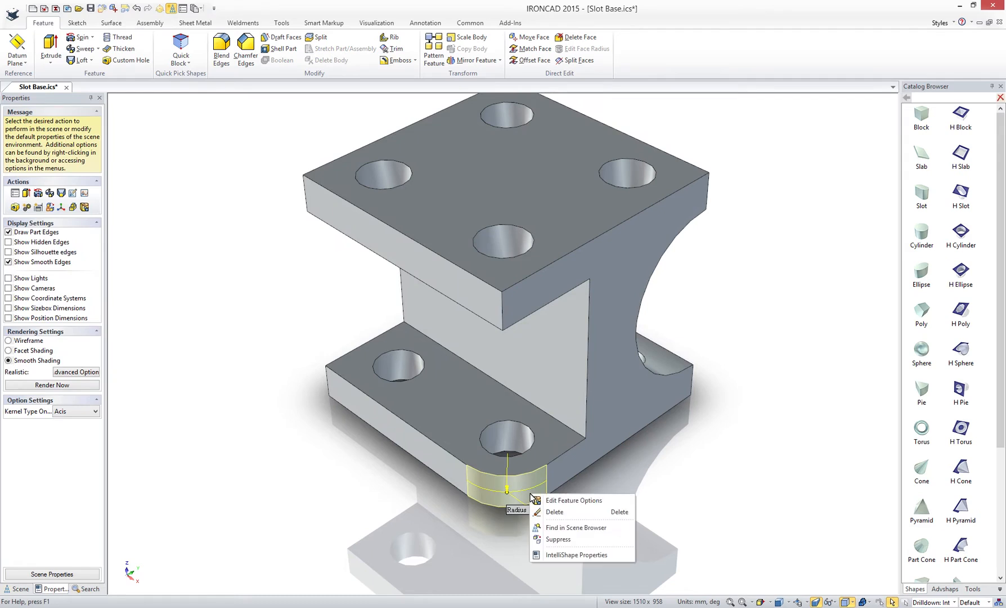
left_click(546, 503)
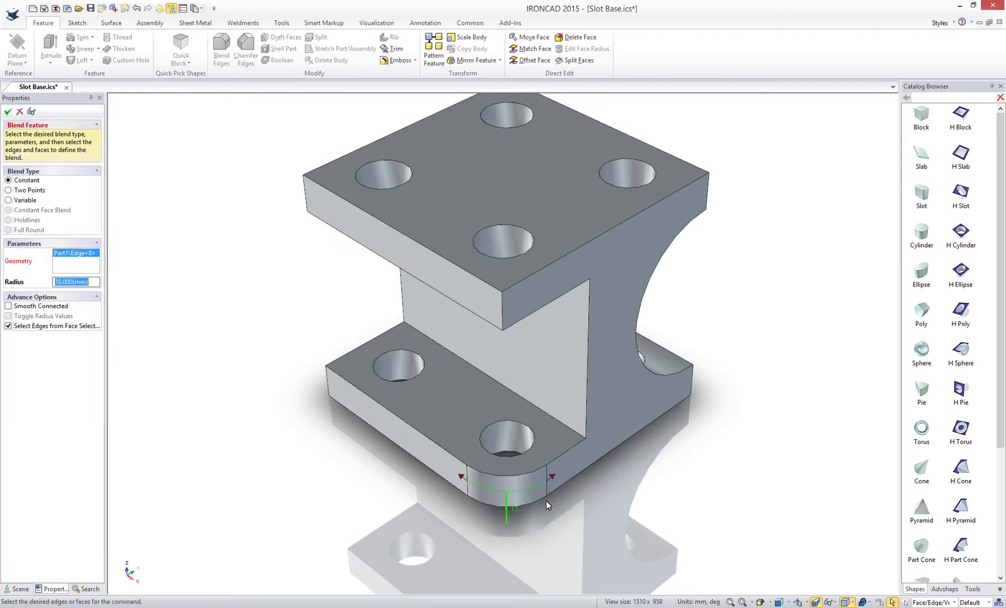
left_click(328, 381)
key("Return")
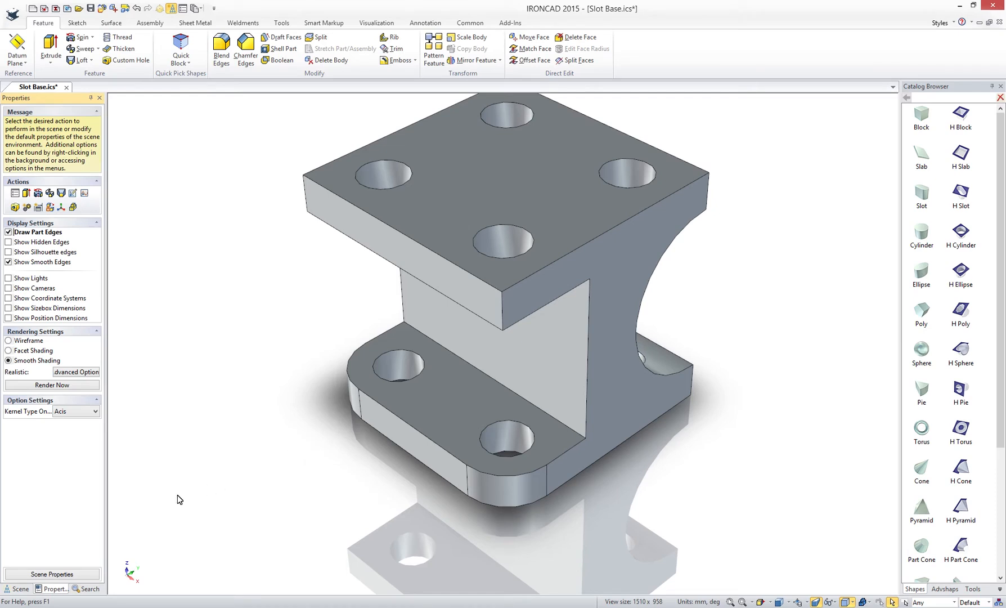
Reorder Blend1 in Part1's feature history so it comes directly after the Block.
left_click(19, 588)
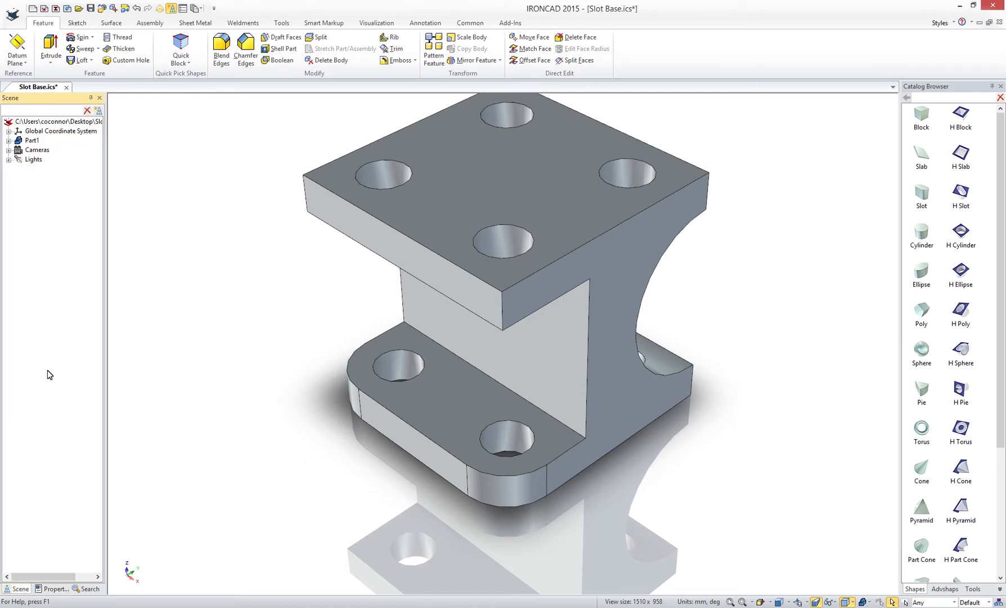
left_click(9, 140)
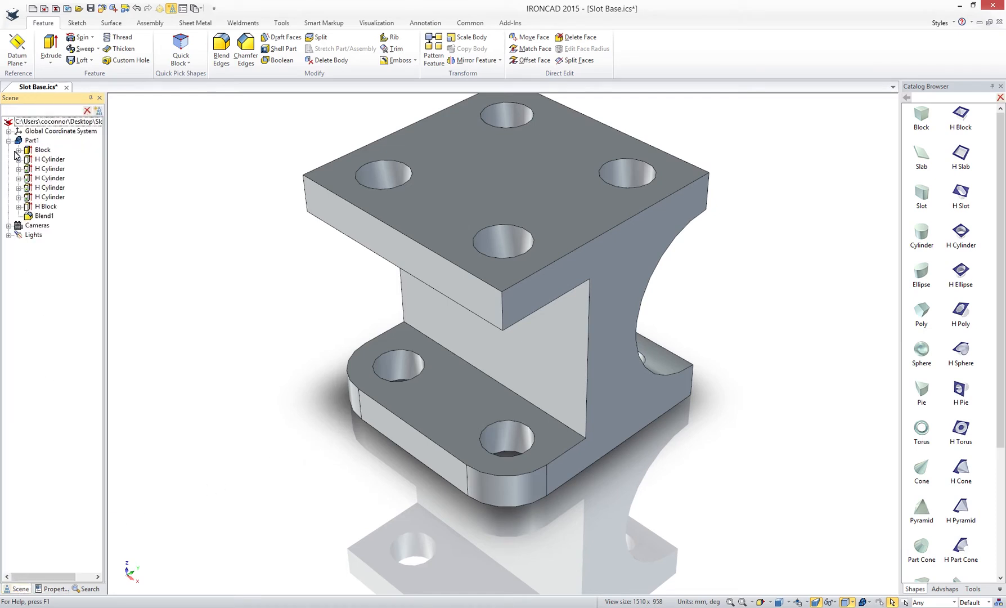
left_click(29, 217)
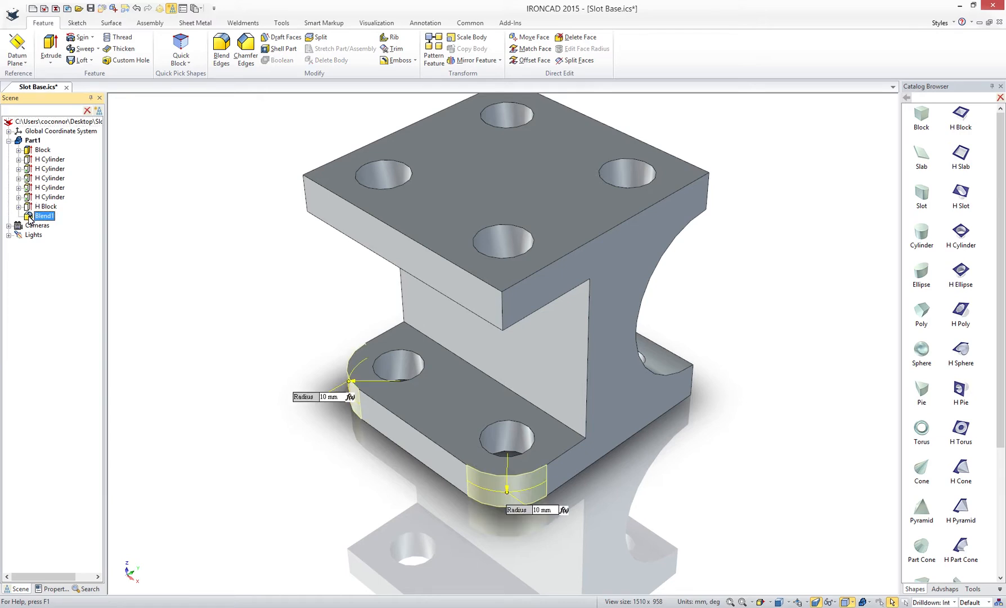
left_click_drag(30, 219, 28, 157)
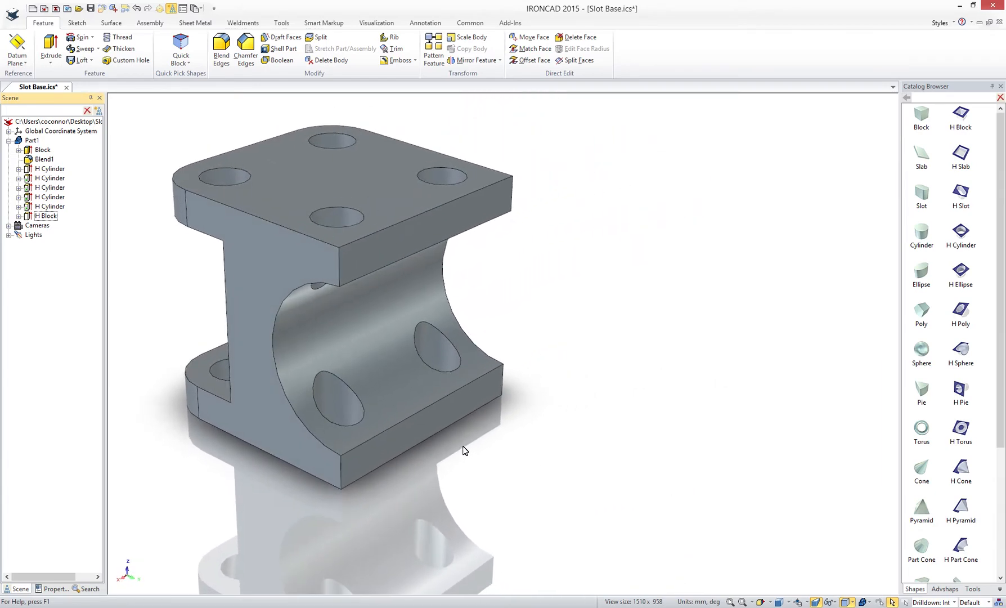
Try to stretch the block to about 60 mm on the side with the cylindrical cut.
left_click(444, 419)
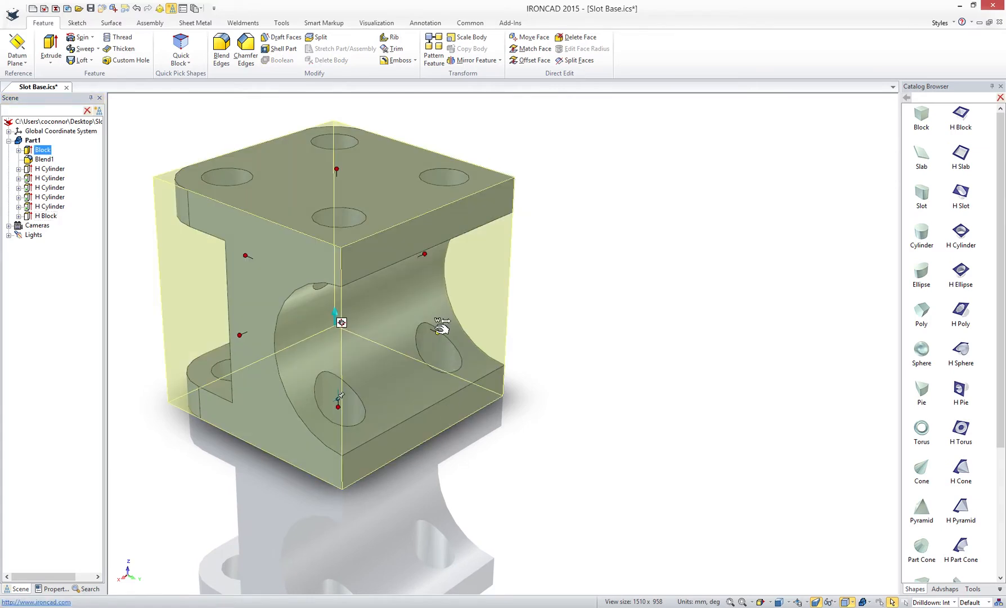
left_click_drag(442, 328, 530, 410)
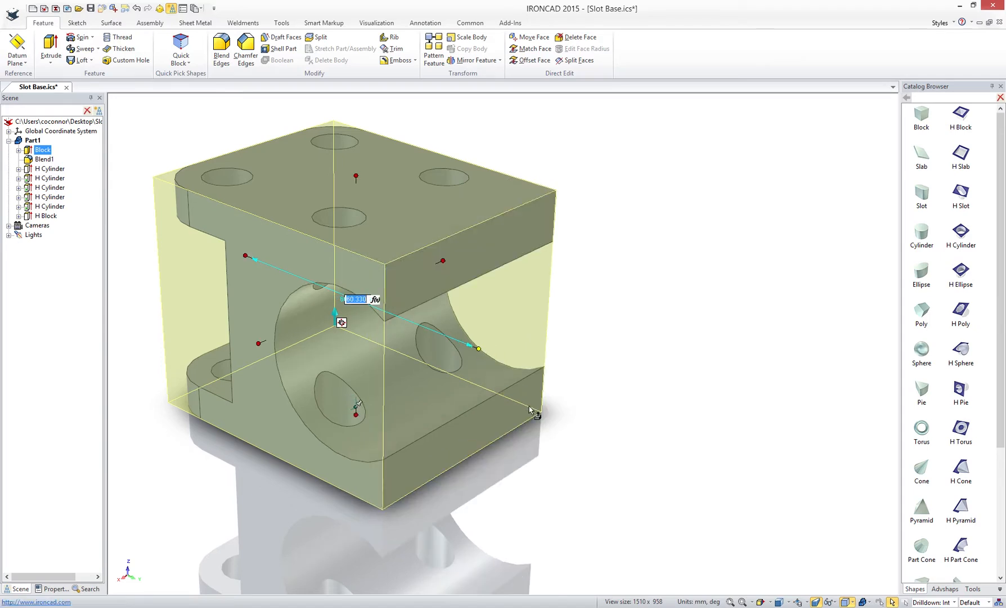
left_click(571, 493)
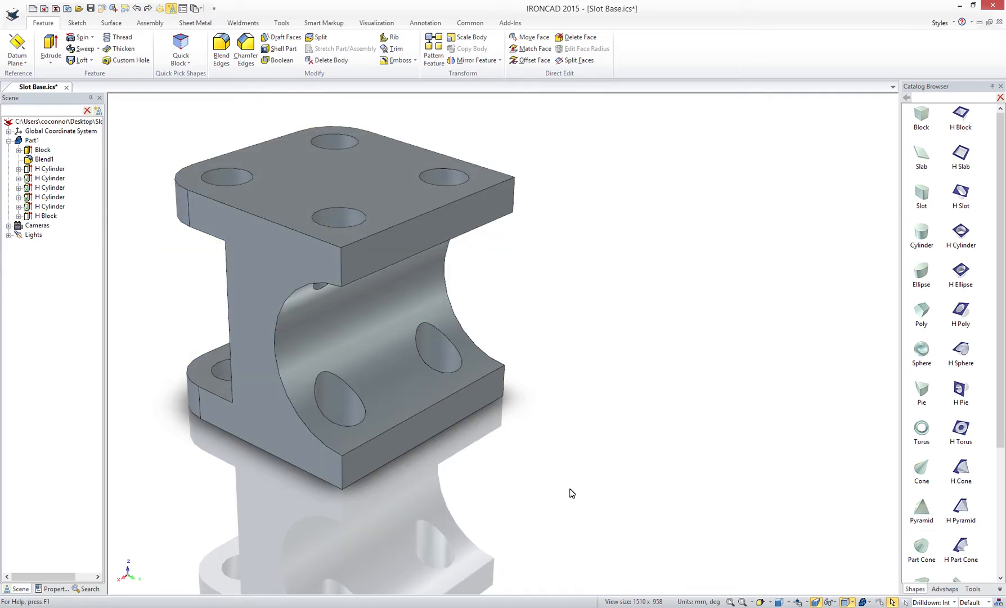
Move the two coplanar flange end faces on the cylindrical-cut side outward by 50 mm with Move Face.
left_click(442, 232)
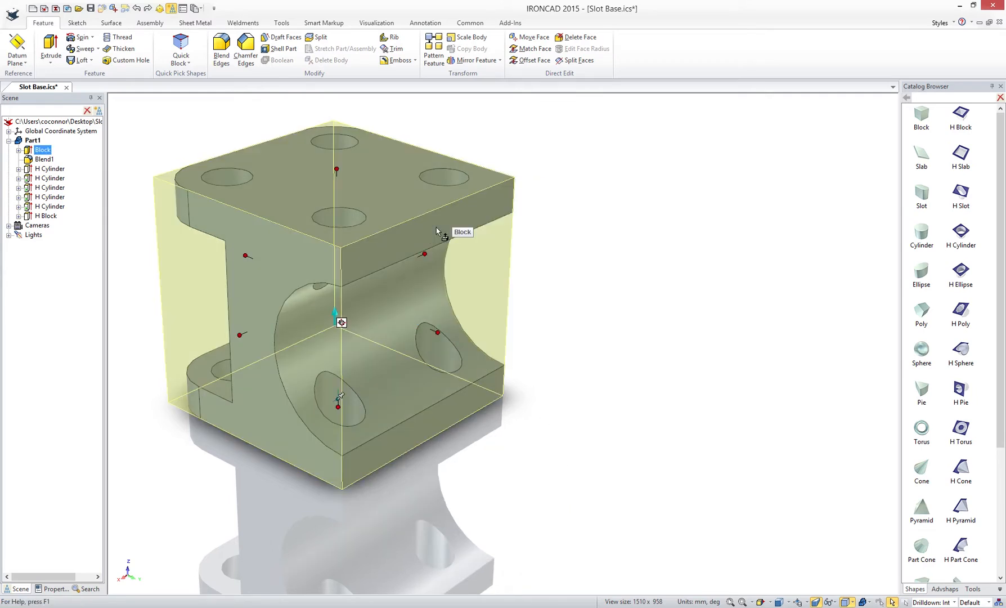
left_click(441, 231)
right_click(438, 229)
left_click(457, 262)
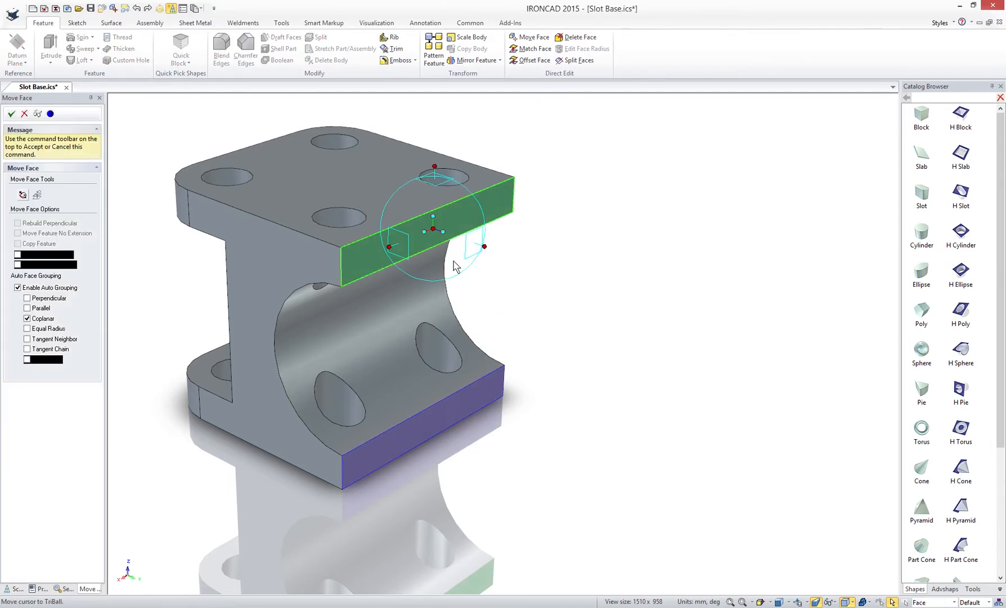
left_click_drag(484, 246, 612, 291)
type("50")
key("Return")
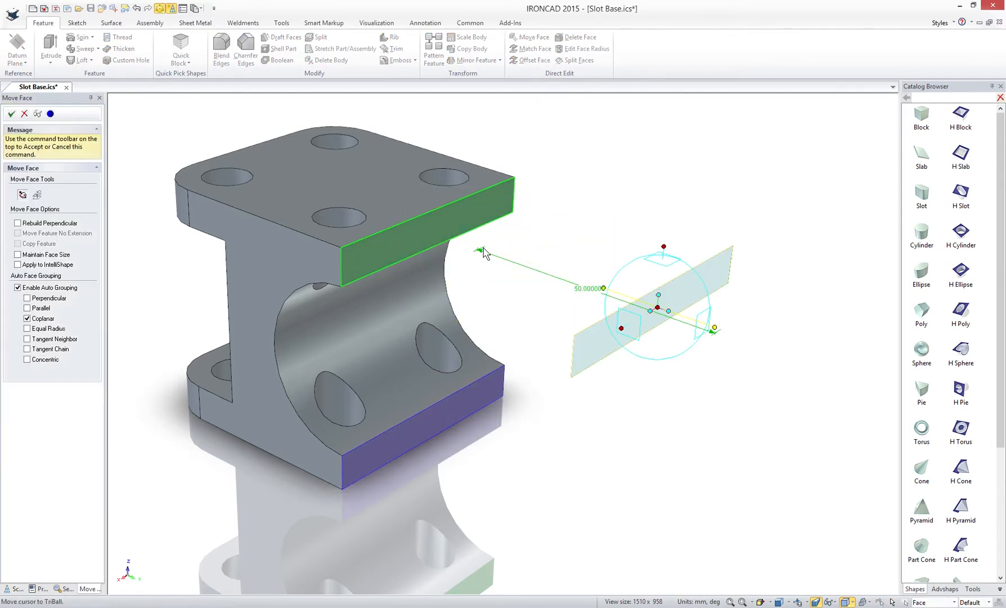
left_click(18, 223)
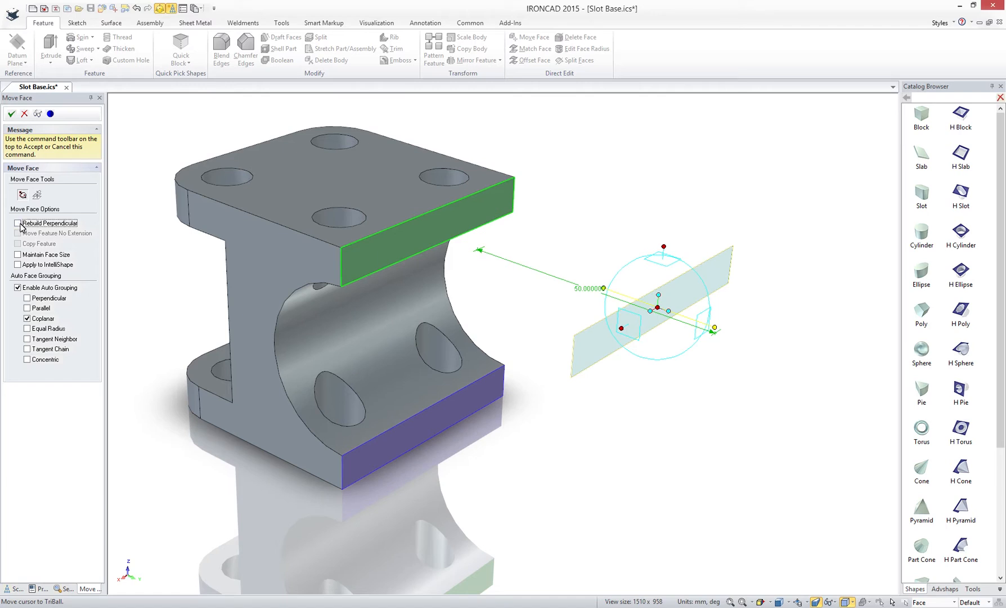
left_click(10, 114)
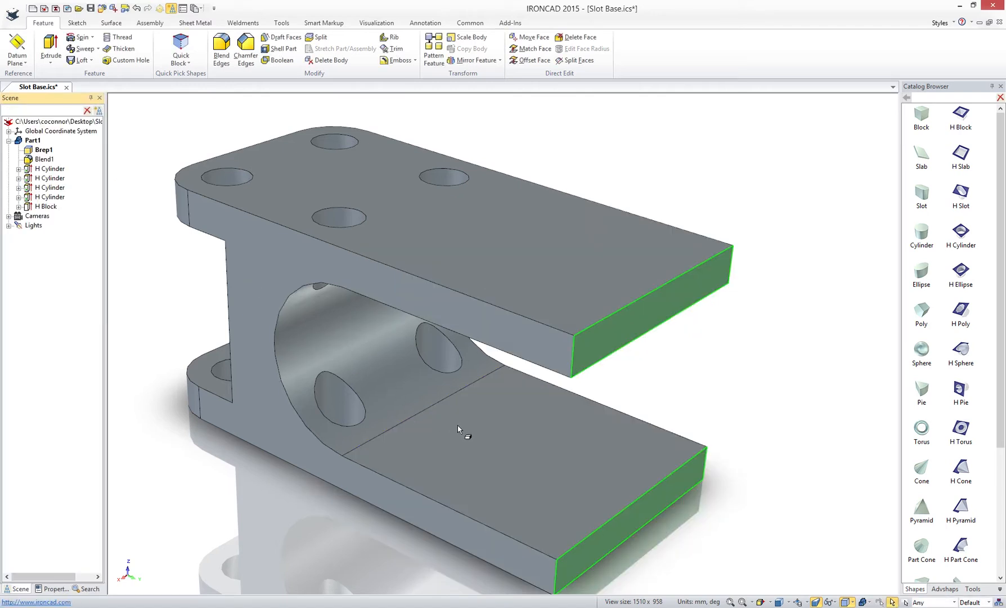
left_click(697, 375)
left_click(662, 311)
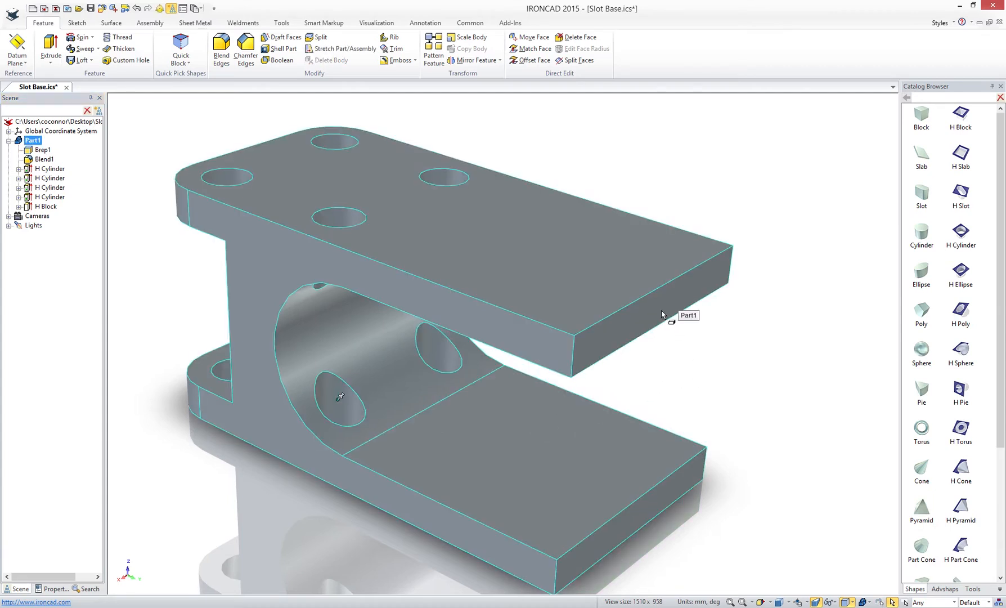
left_click(662, 315)
left_click_drag(669, 308, 726, 349)
key("ctrl+z")
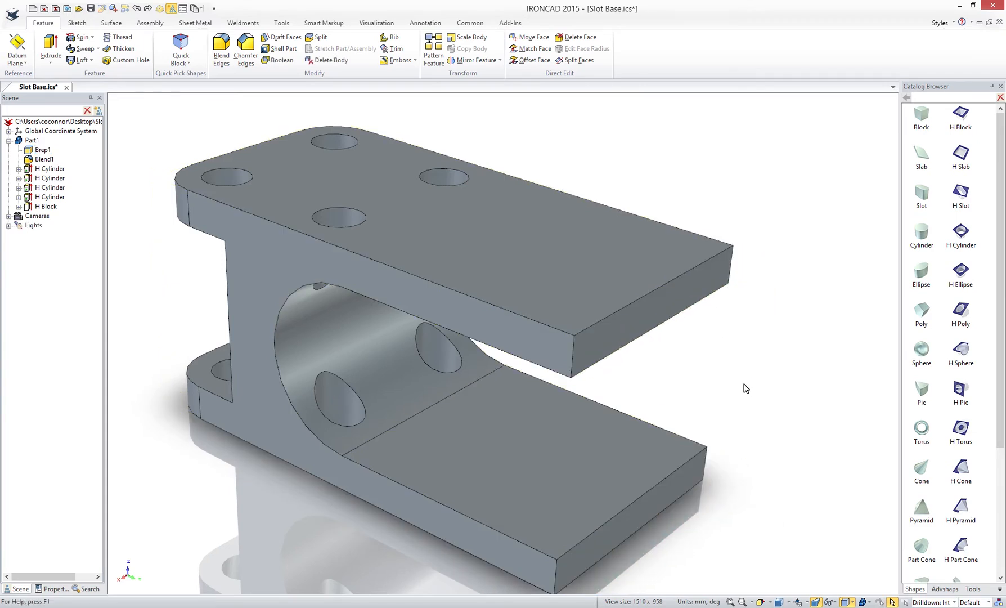
Select the two holes nearest the extended end and move them 50 mm outward along the flanges.
left_click(338, 217)
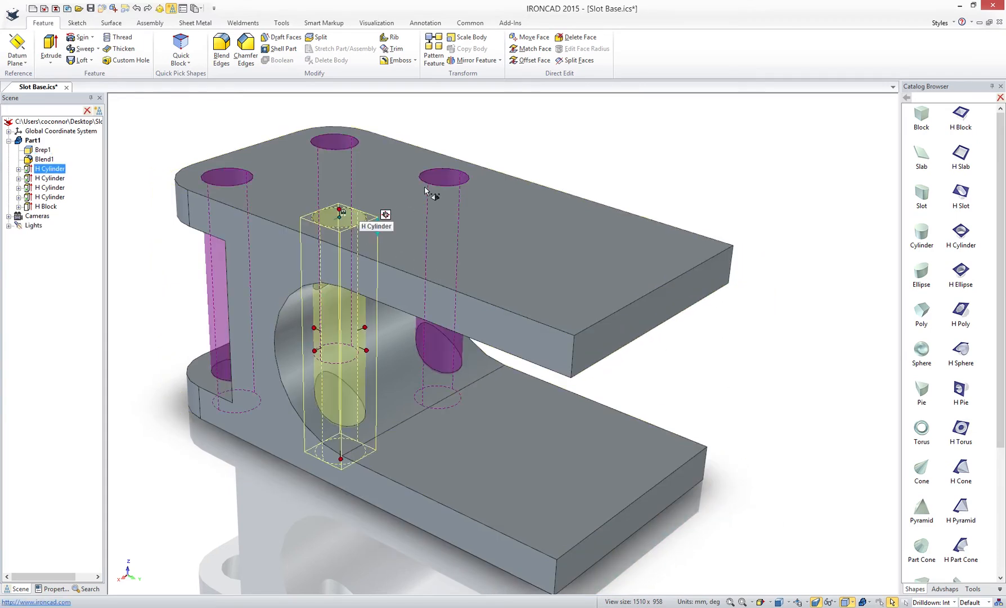
left_click(443, 180, "shift")
key("F10")
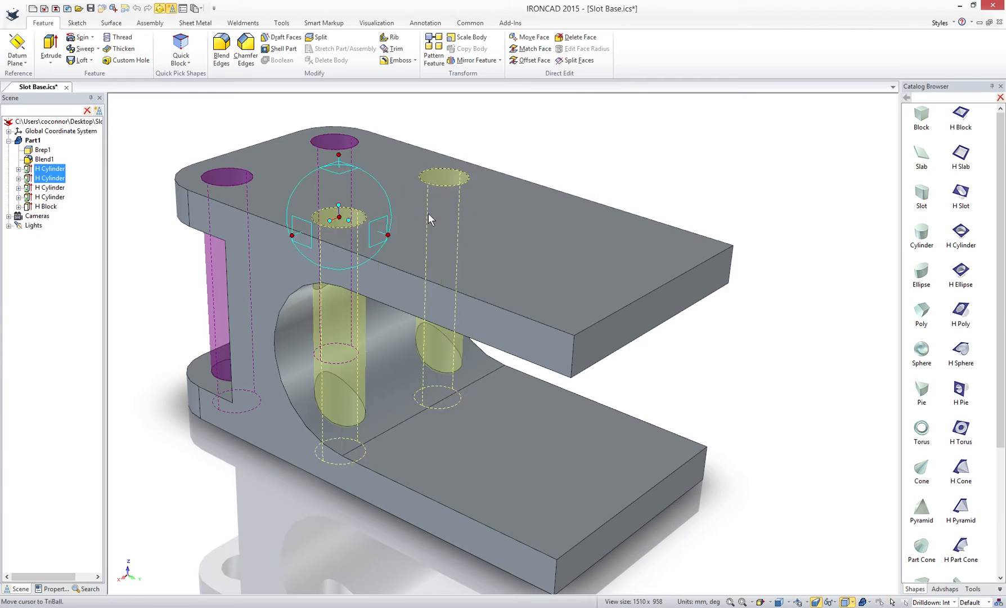
left_click_drag(388, 234, 571, 301)
type("50")
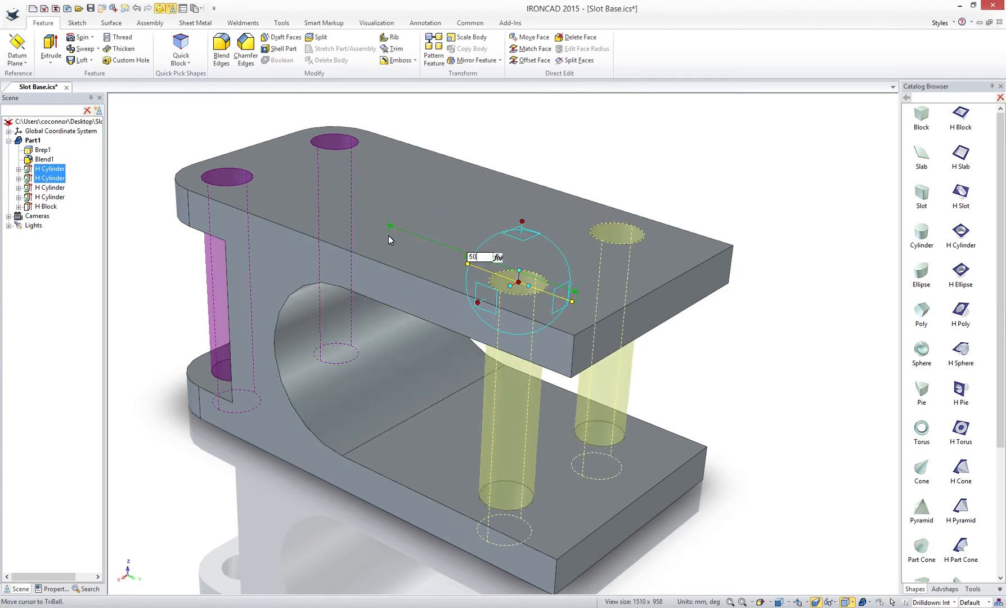
key("Return")
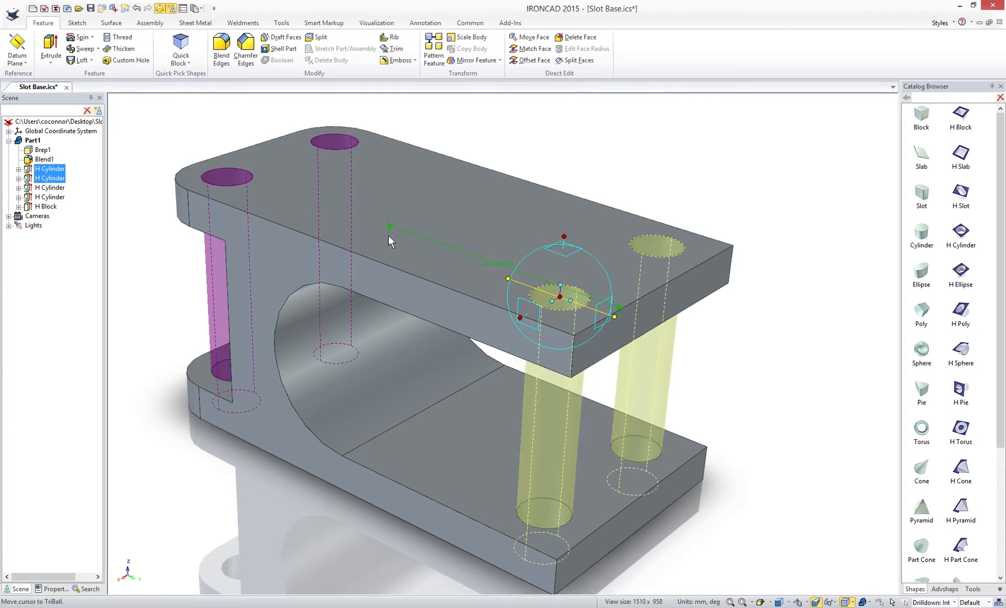
key("F10")
left_click(671, 176)
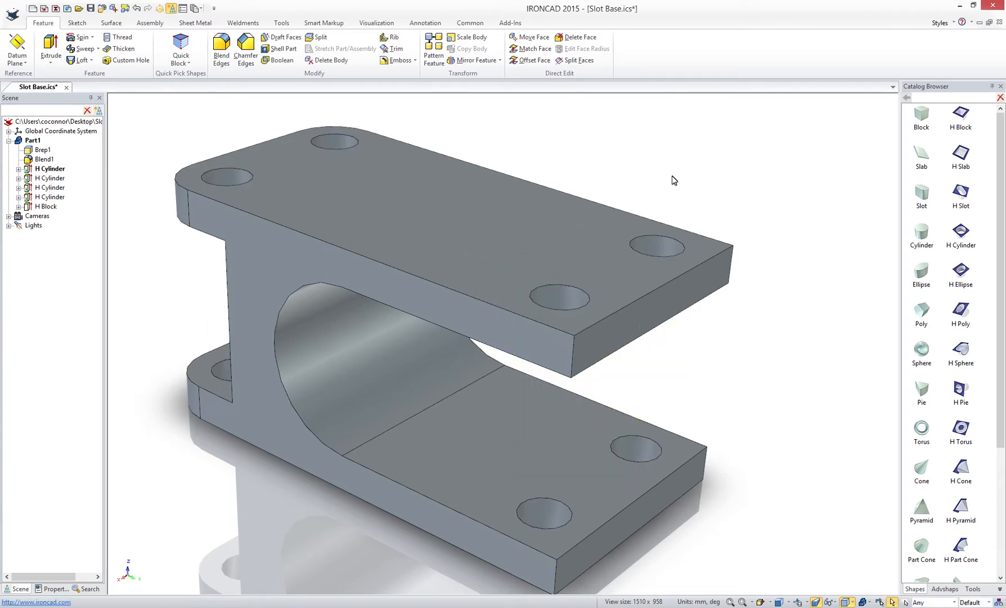
Apply the Silver Gradient texture from the Textures catalog to the whole part.
key("F8")
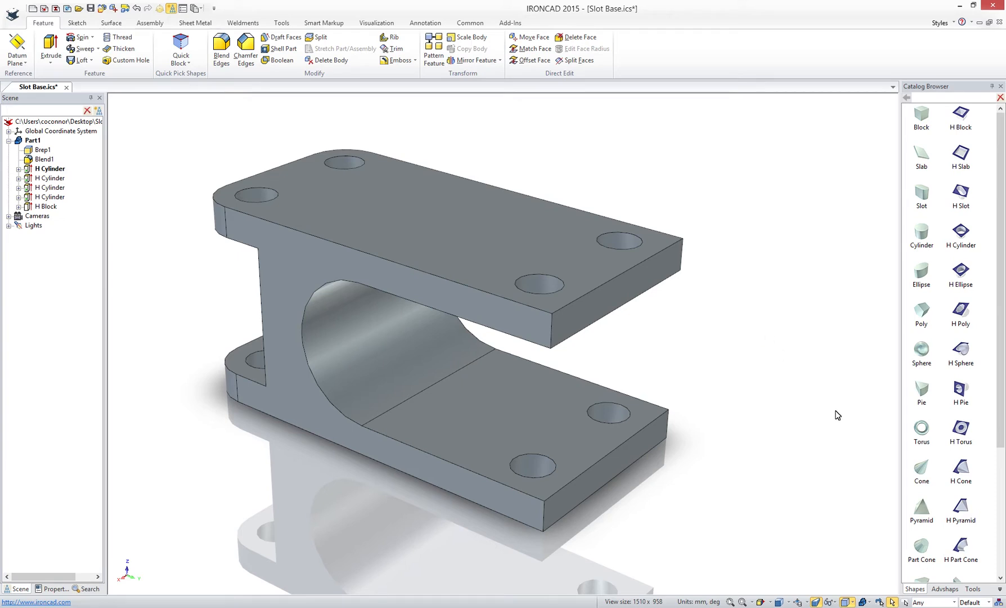
left_click(1001, 589)
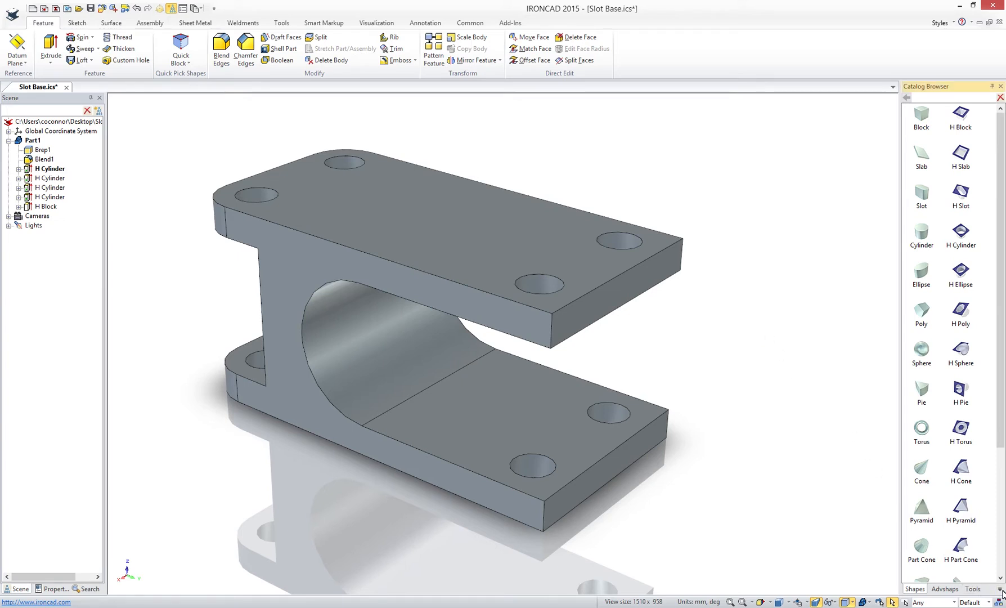
left_click(1001, 591)
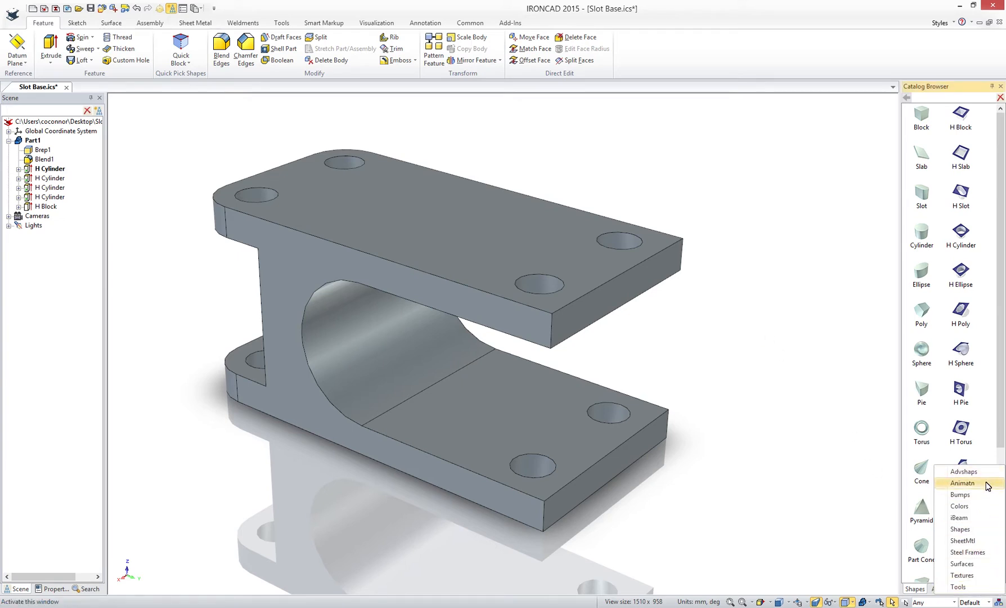
left_click(975, 574)
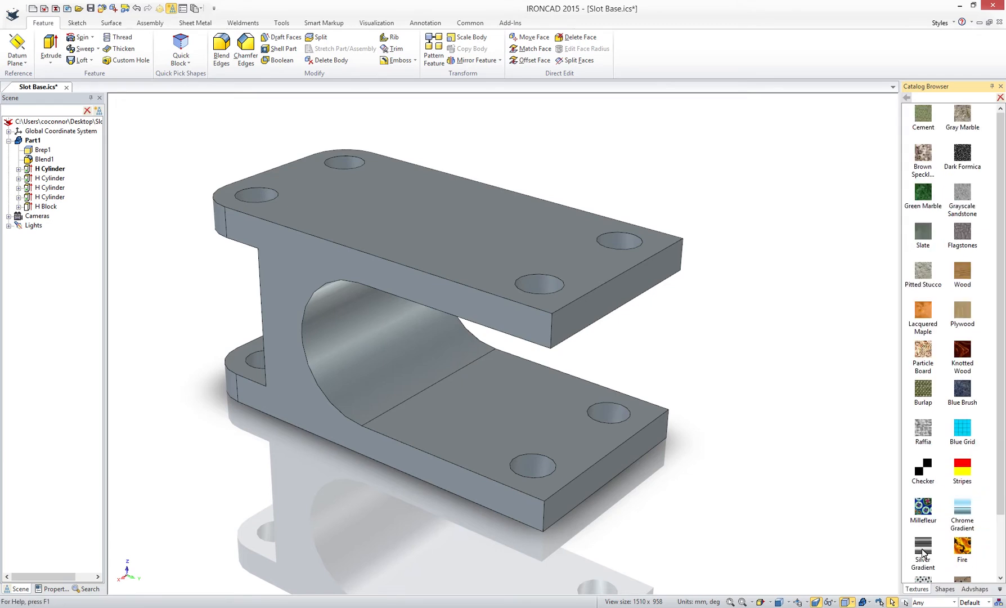
left_click_drag(923, 549, 601, 460)
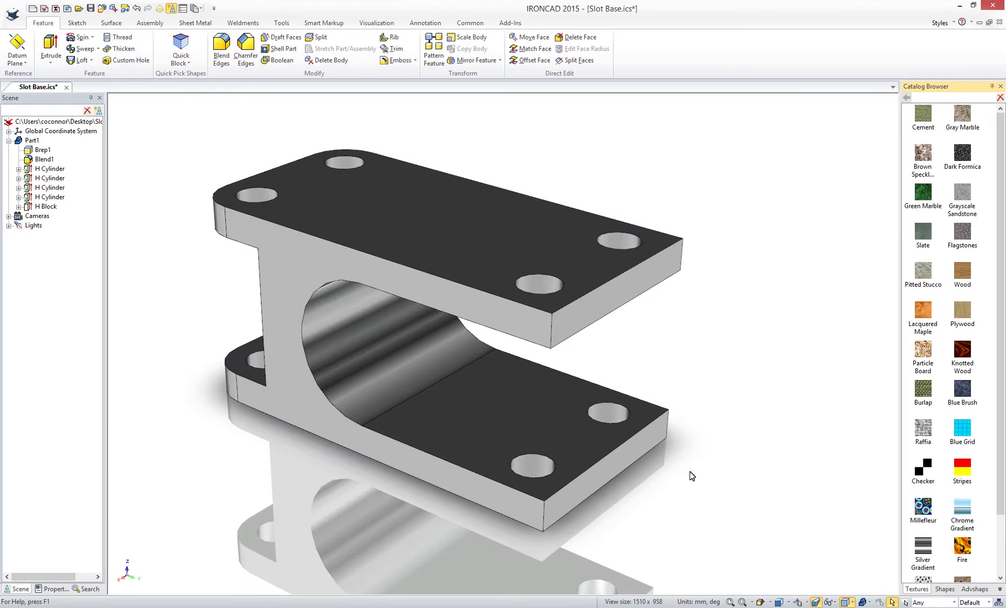
Store the finished part in the iBeam catalog and place a copy of it in the scene behind the original.
left_click(1000, 591)
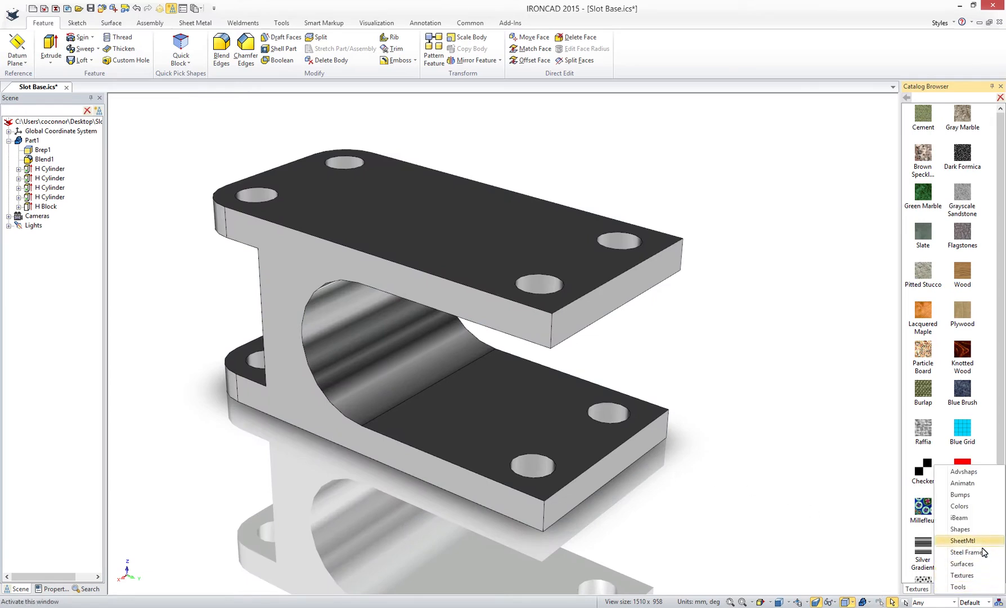
left_click(960, 517)
left_click(587, 470)
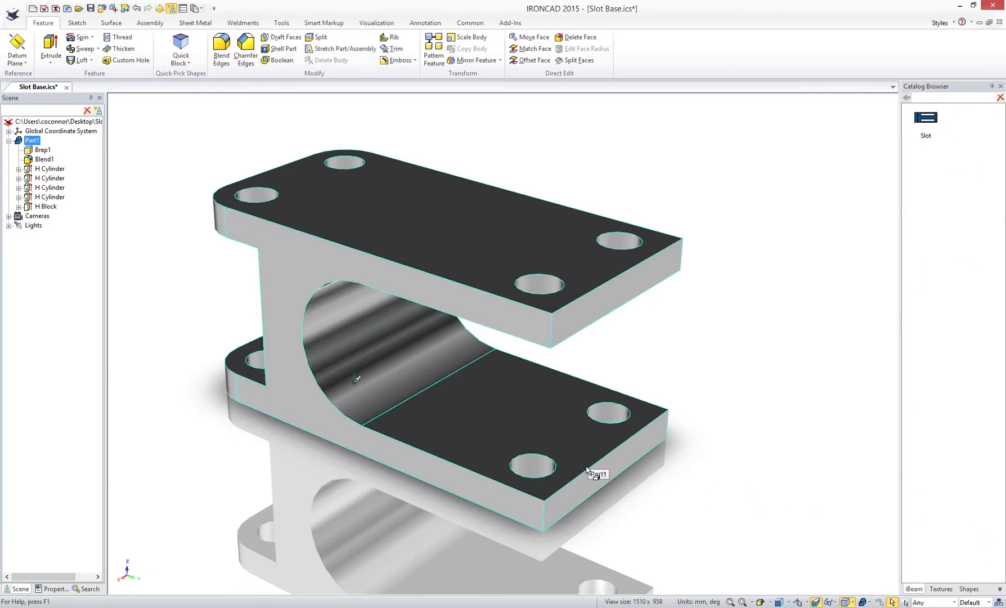
left_click_drag(577, 456, 937, 436)
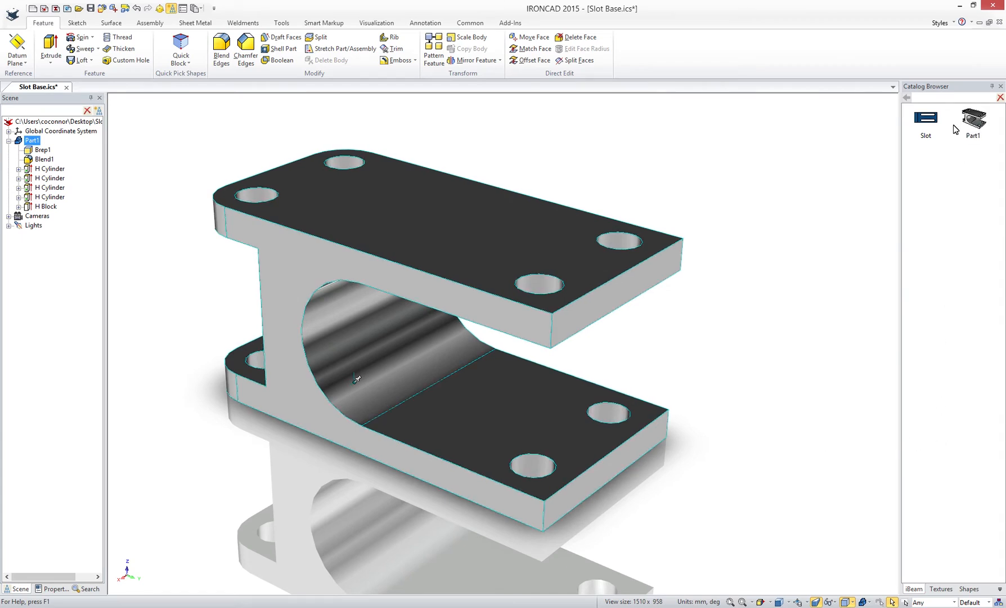
left_click_drag(955, 129, 729, 175)
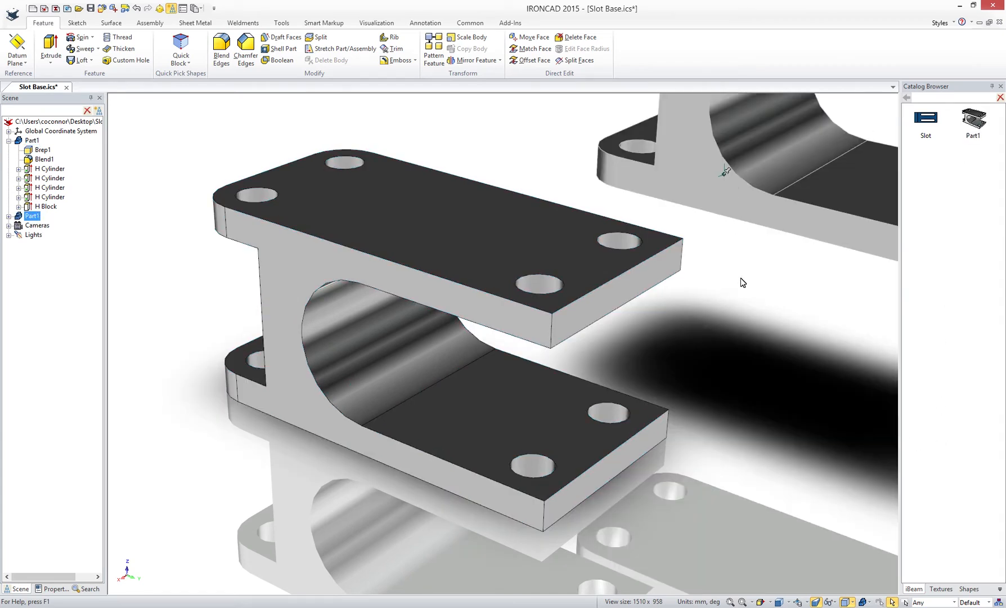
Stretch the copied part's flange ends outward with the size handle on its end face.
middle_click(741, 281)
middle_click(741, 281)
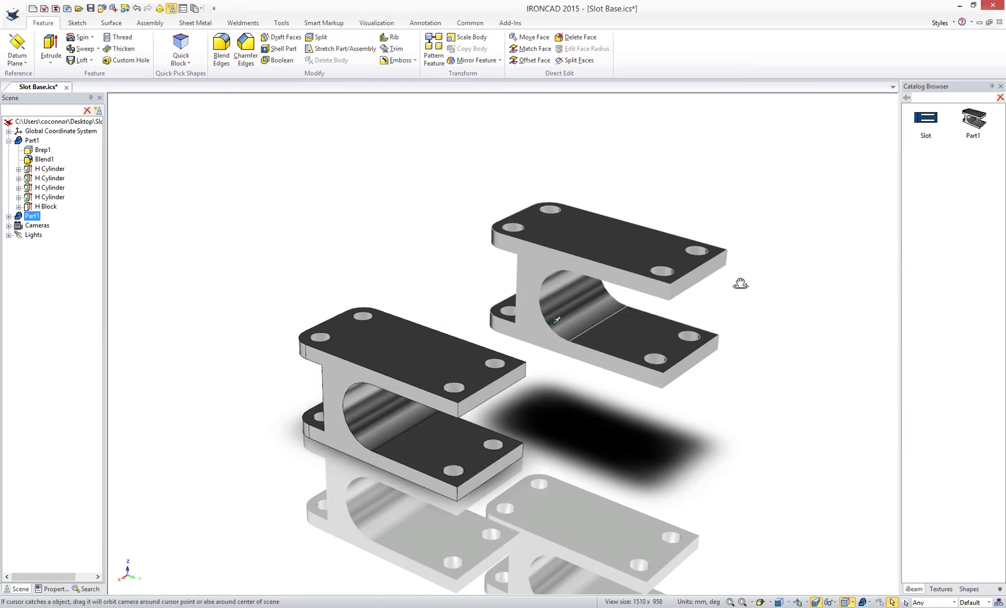
left_click(688, 278)
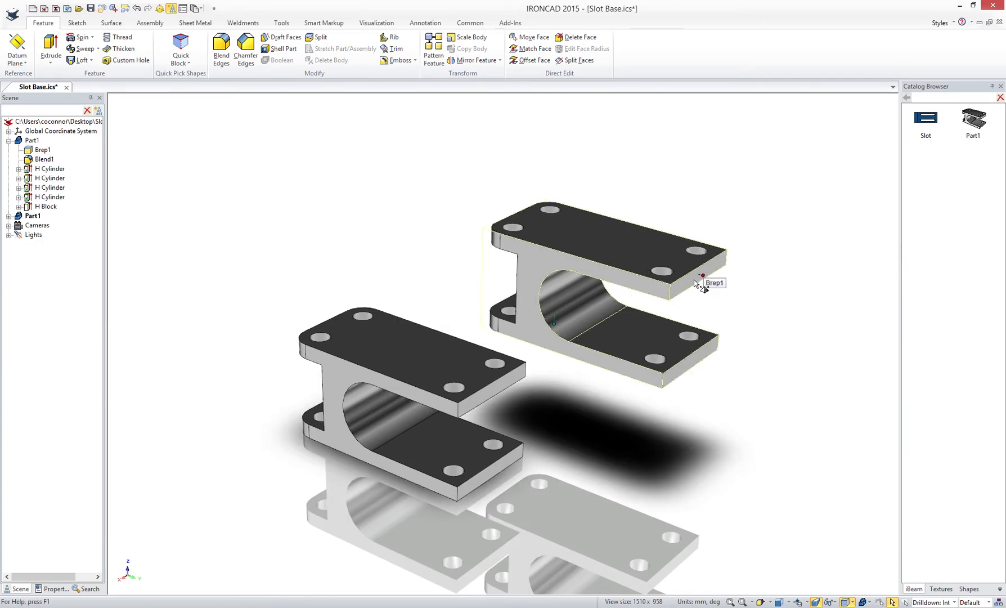
left_click_drag(702, 280, 734, 280)
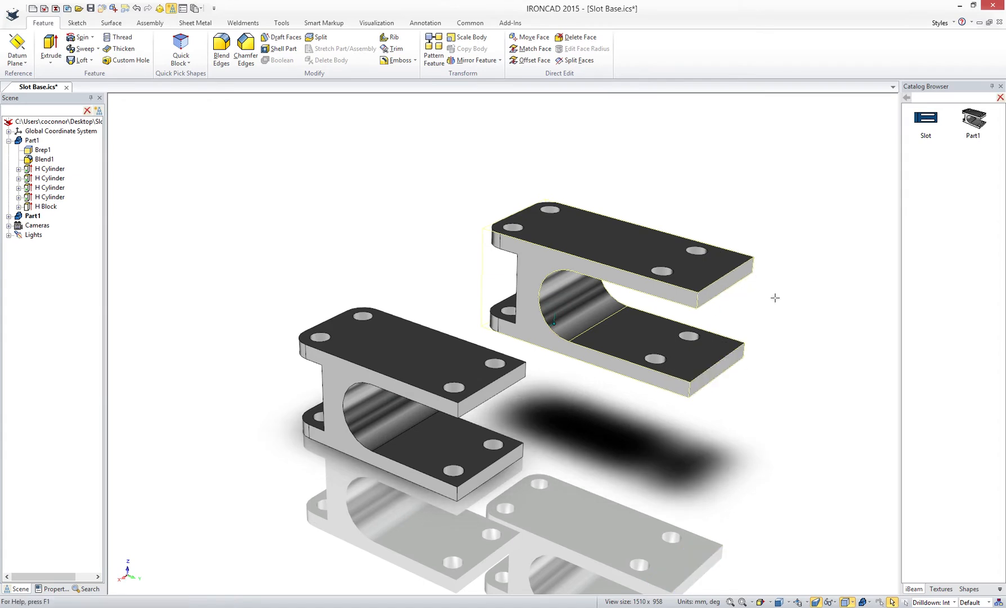
Delete the copied part from the scene.
left_click(726, 285)
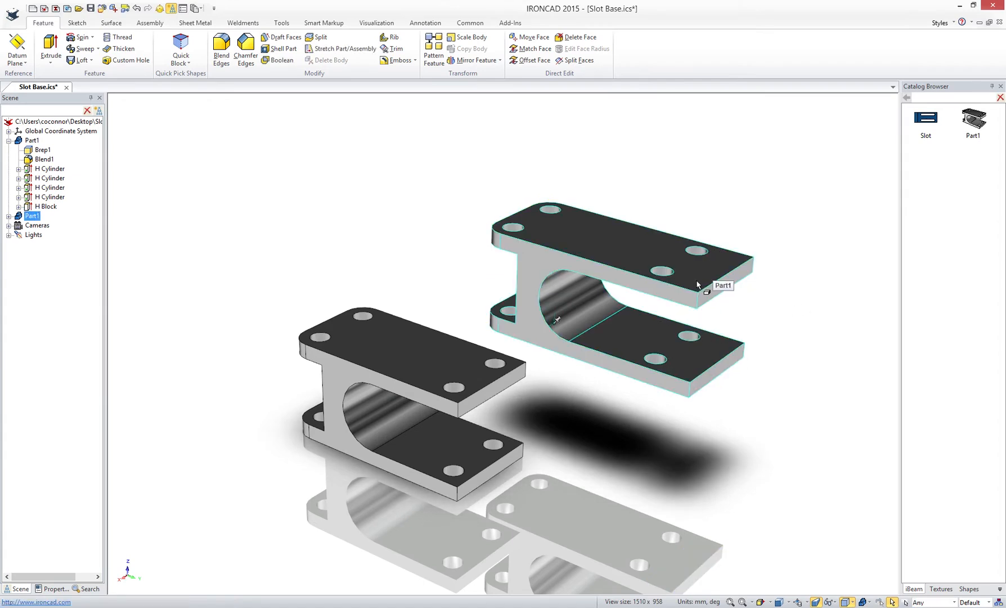
key("Delete")
Place the Slot part from the iBeam catalog at the midpoint of the edge where the base's cylindrical cut meets the lower flange.
middle_click(695, 284)
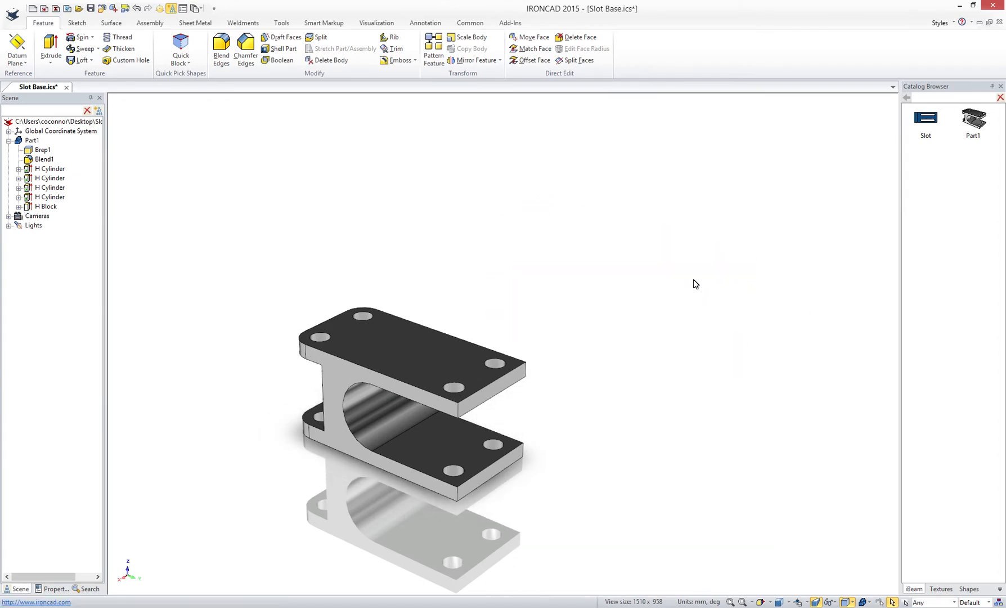
middle_click(695, 284)
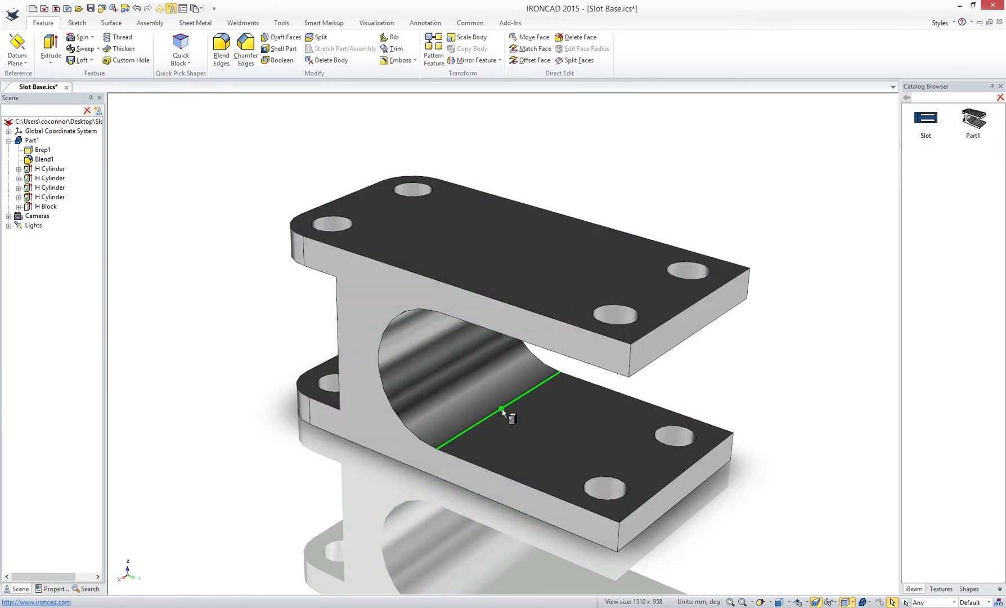
left_click_drag(502, 413, 502, 413)
key("F8")
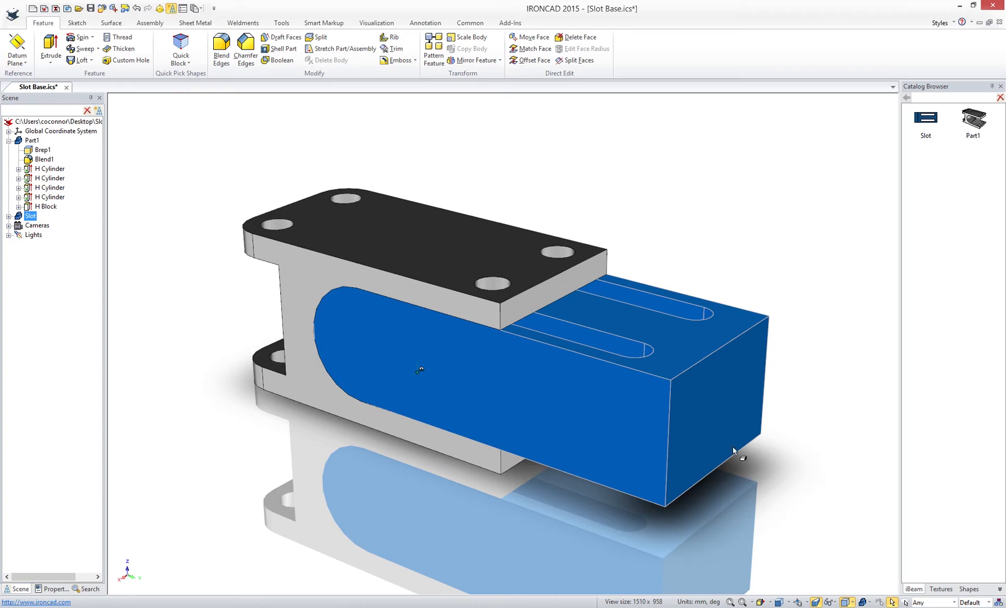
Set the Slot block's outer end face to 55 mm from a point on the upper flange's end edge.
left_click(728, 431)
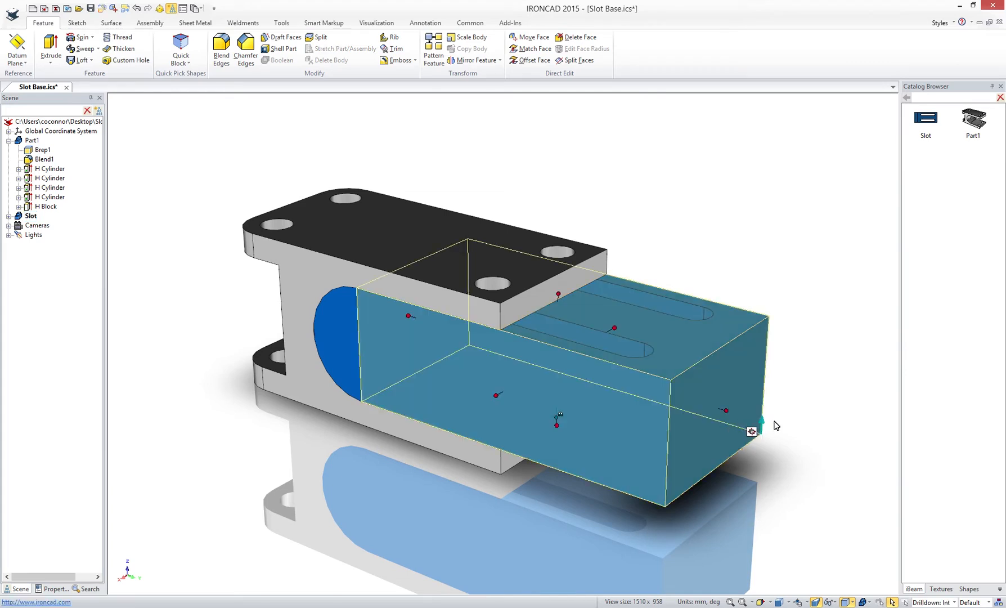
left_click(752, 431)
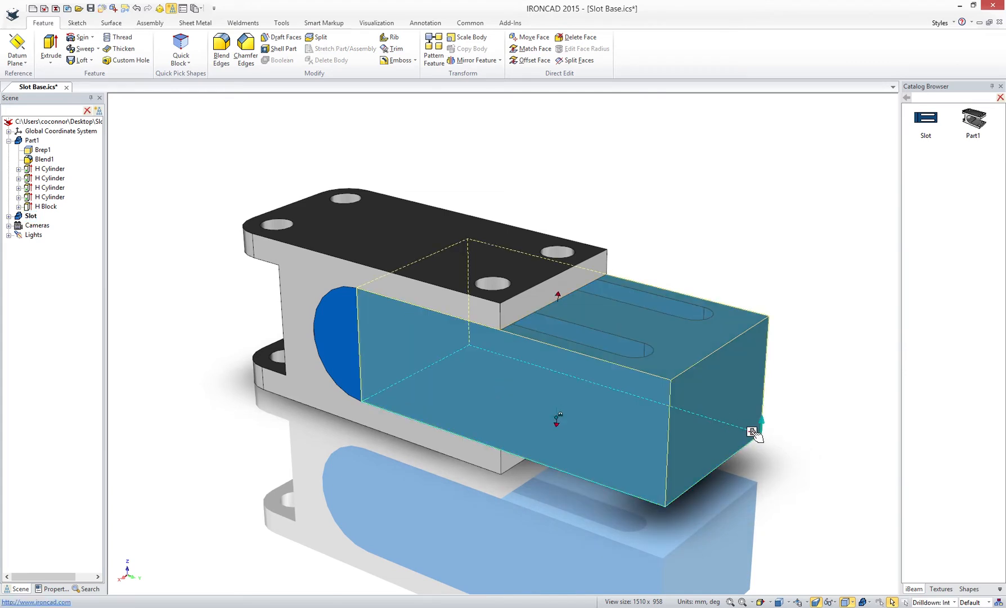
right_click(723, 471)
mouse_move(799, 507)
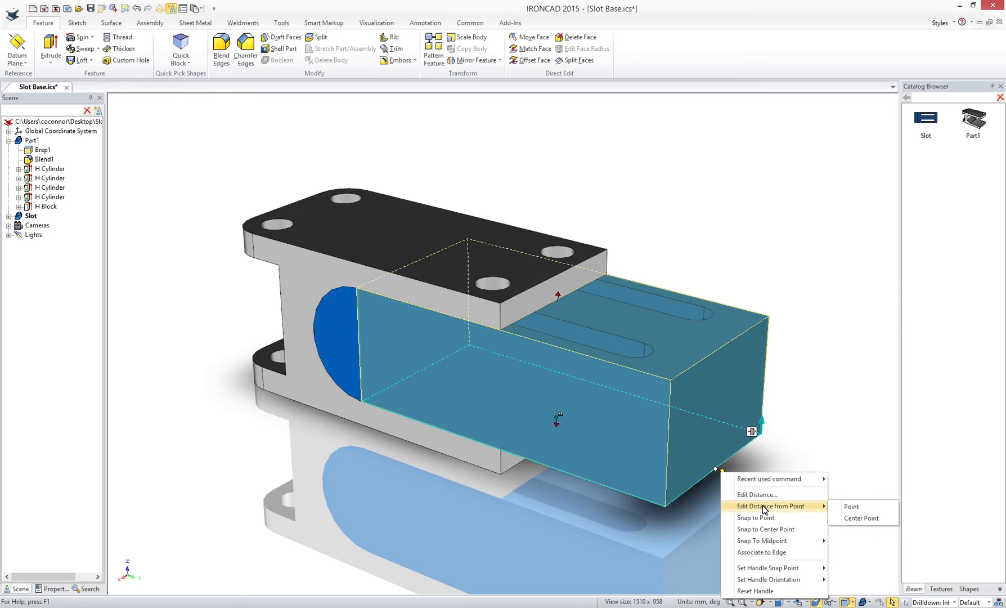
left_click(848, 508)
left_click(573, 292)
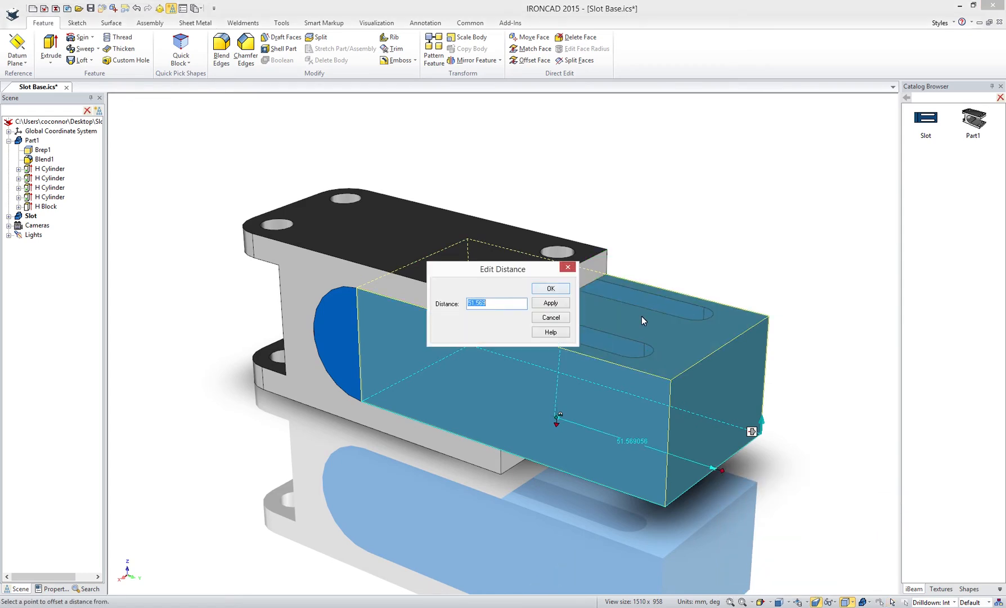
type("55")
key("Return")
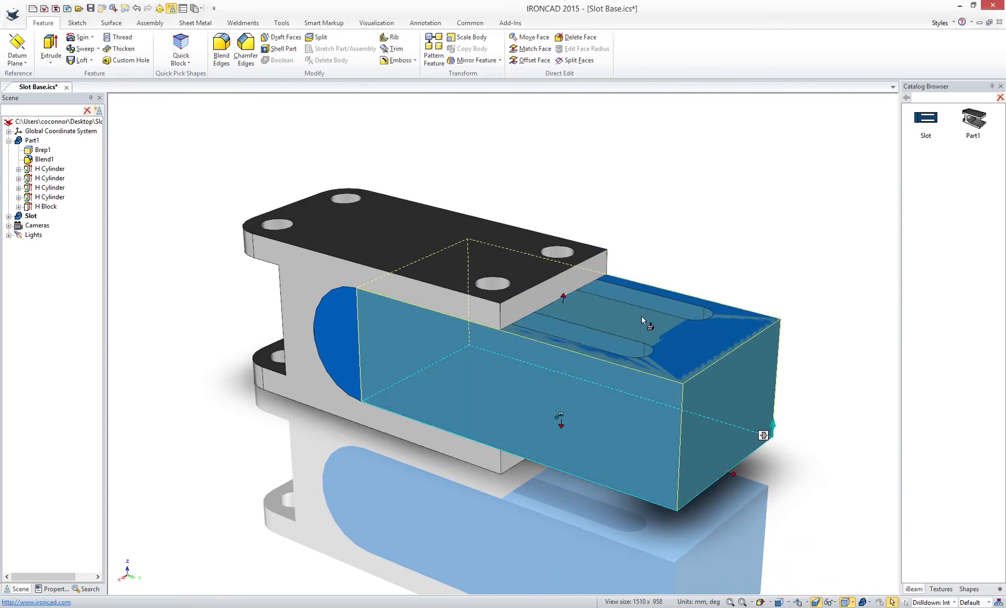
left_click(839, 277)
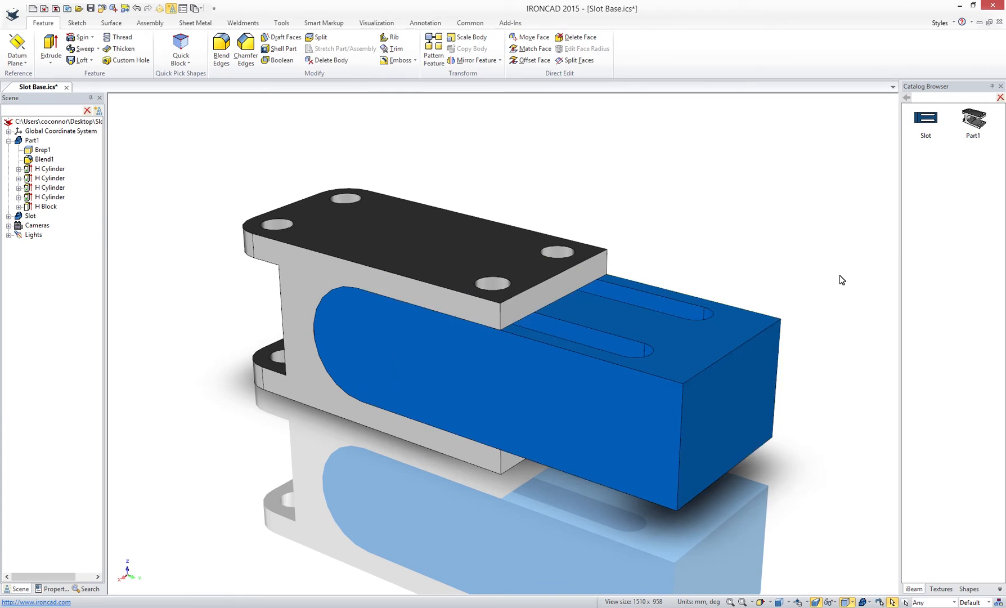
Place a Fastener from the Tools catalog at the center of the front corner hole on the upper flange.
left_click(999, 592)
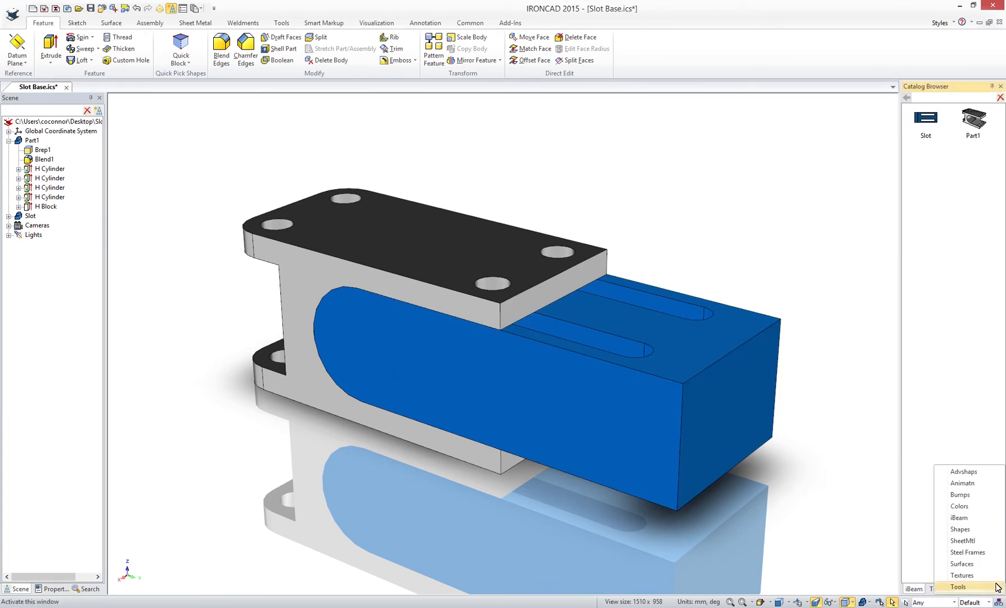
left_click(991, 585)
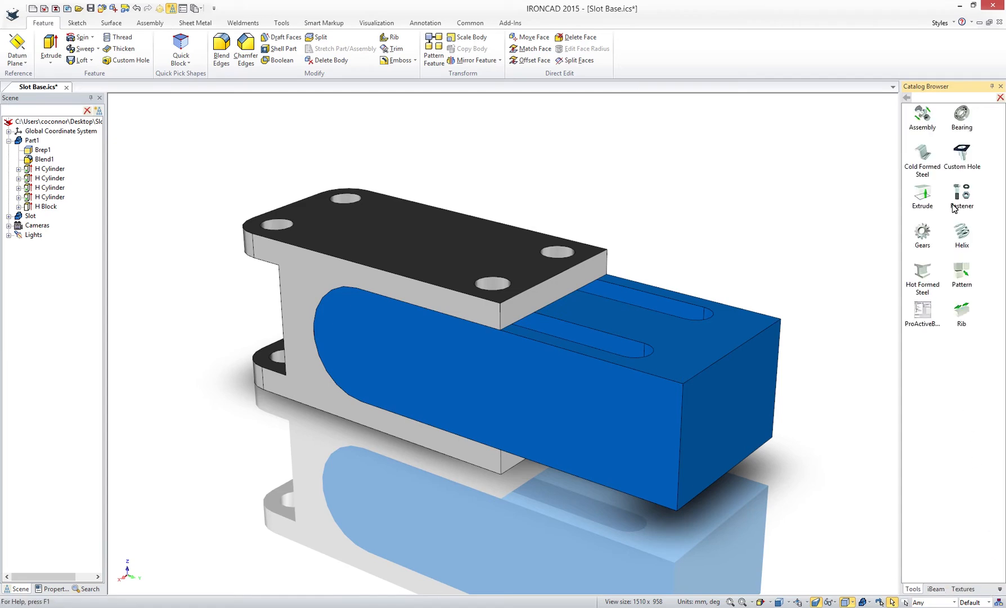
left_click_drag(960, 193, 493, 288)
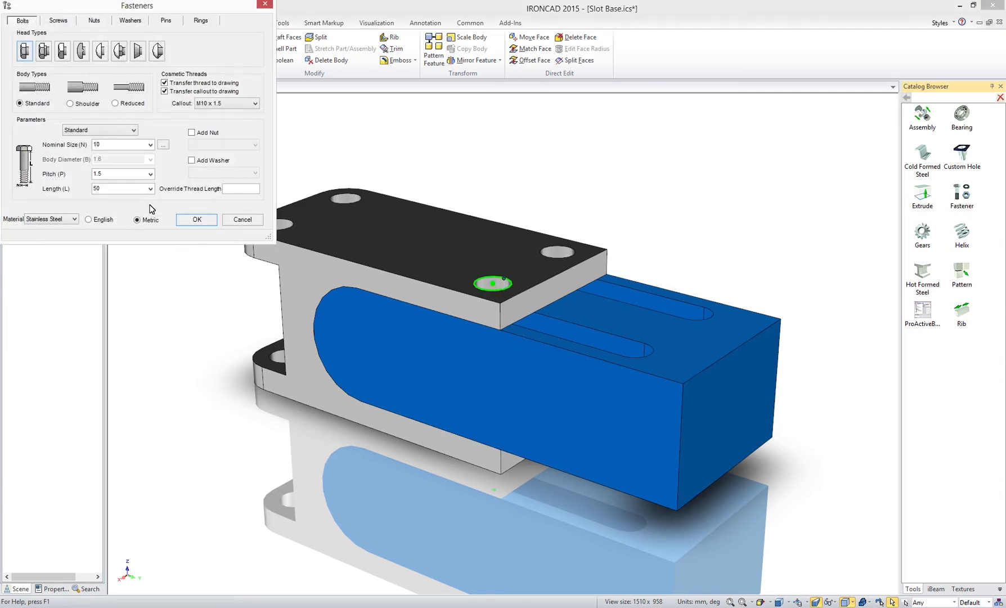
Configure the M10 bolt with a 65 mm length, a nut and a washer, and duplicate it across the linked hole pattern.
left_click(151, 188)
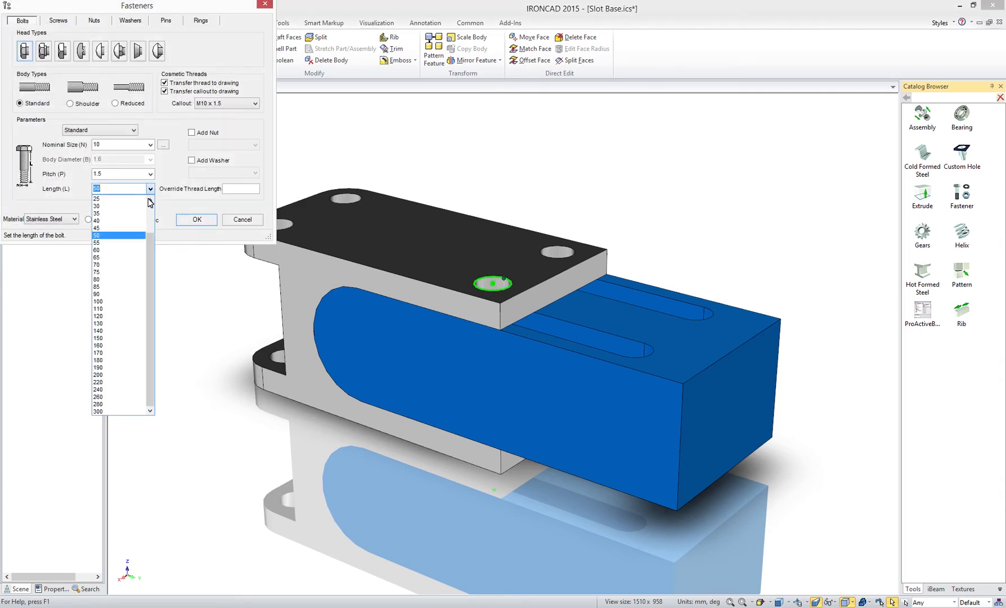
left_click(135, 257)
left_click(192, 133)
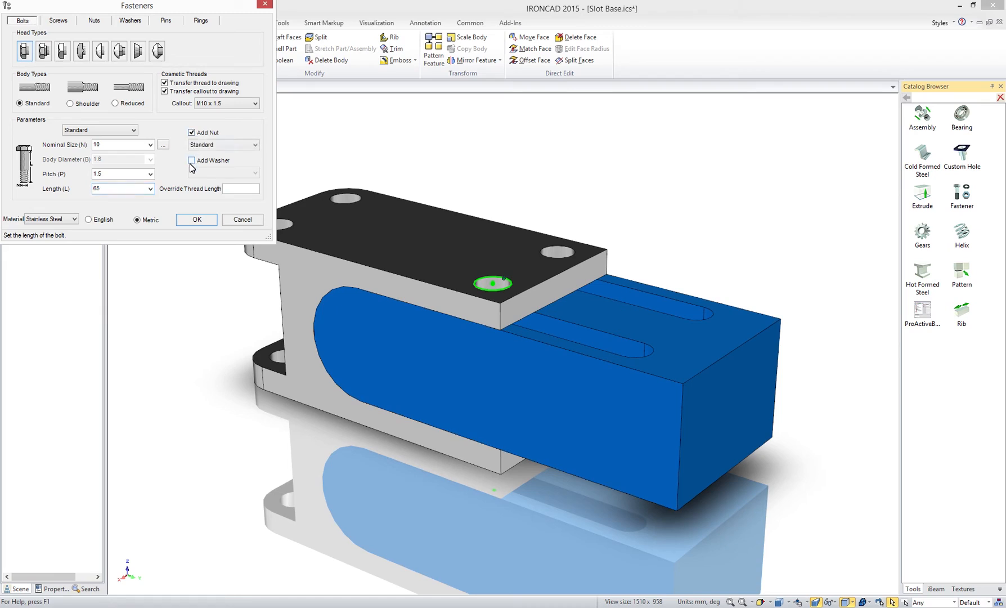
left_click(192, 160)
left_click(196, 219)
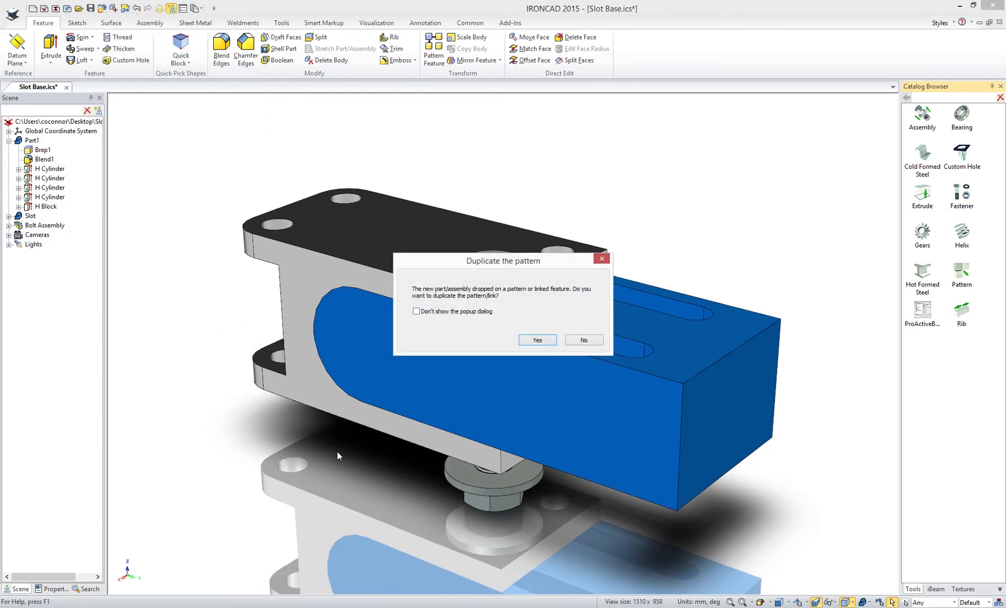
left_click(541, 341)
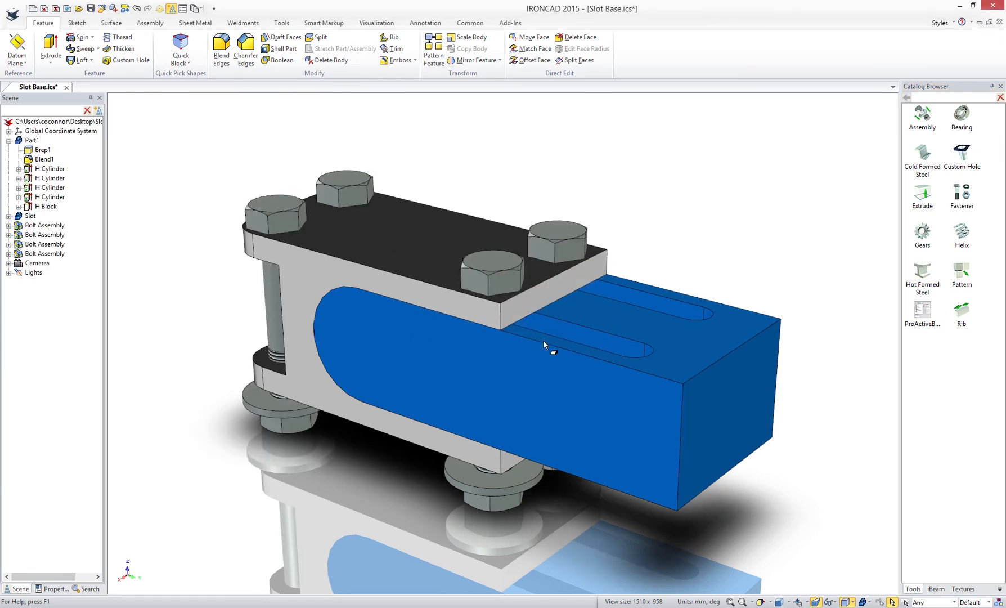
Select the front bolt's washer and nut together and move them upward along the bolt against the lower flange with the TriBall.
left_click(507, 487)
left_click(502, 503, "shift")
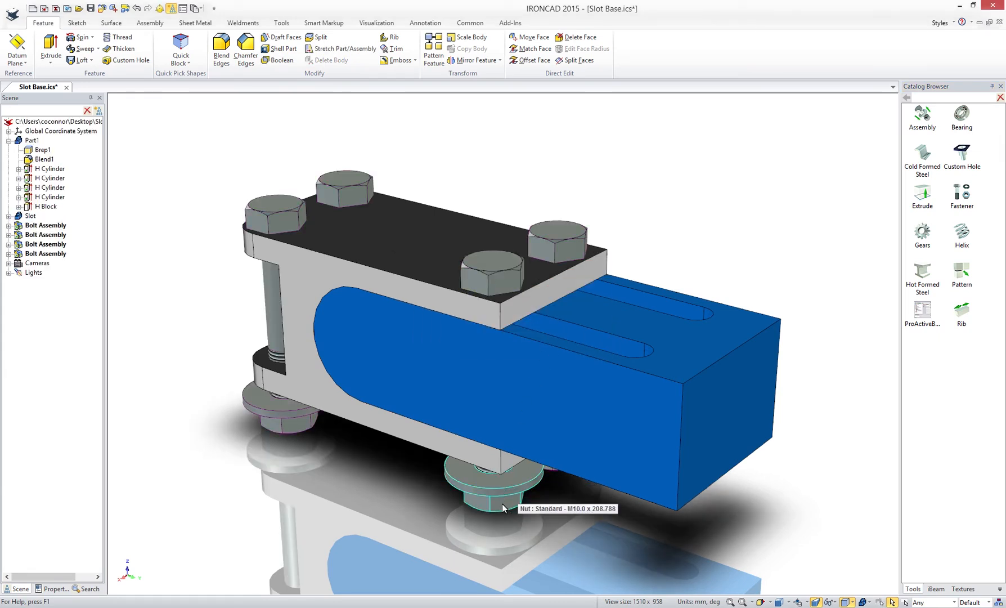
key("F10")
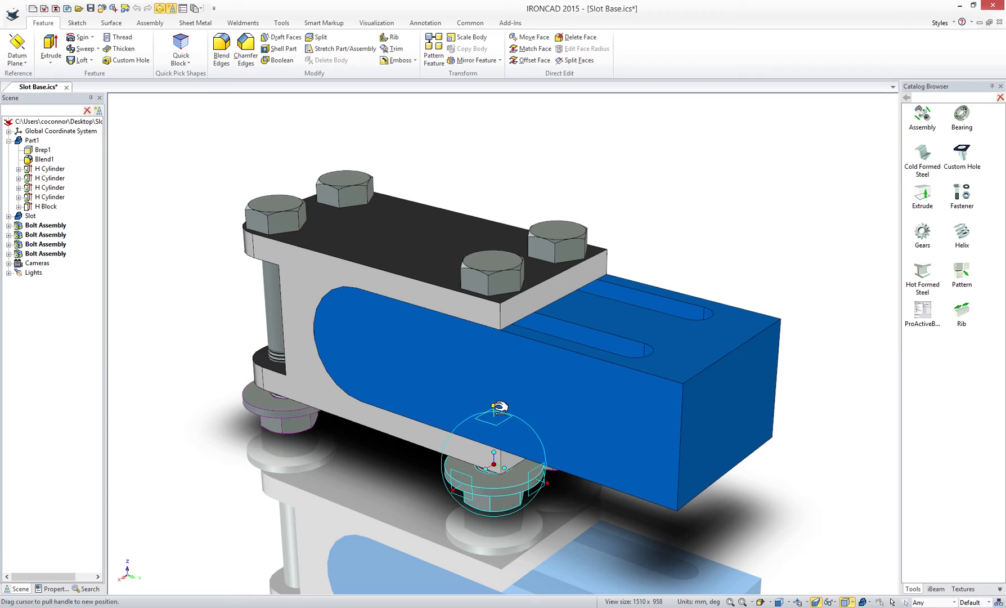
left_click_drag(502, 465, 502, 451)
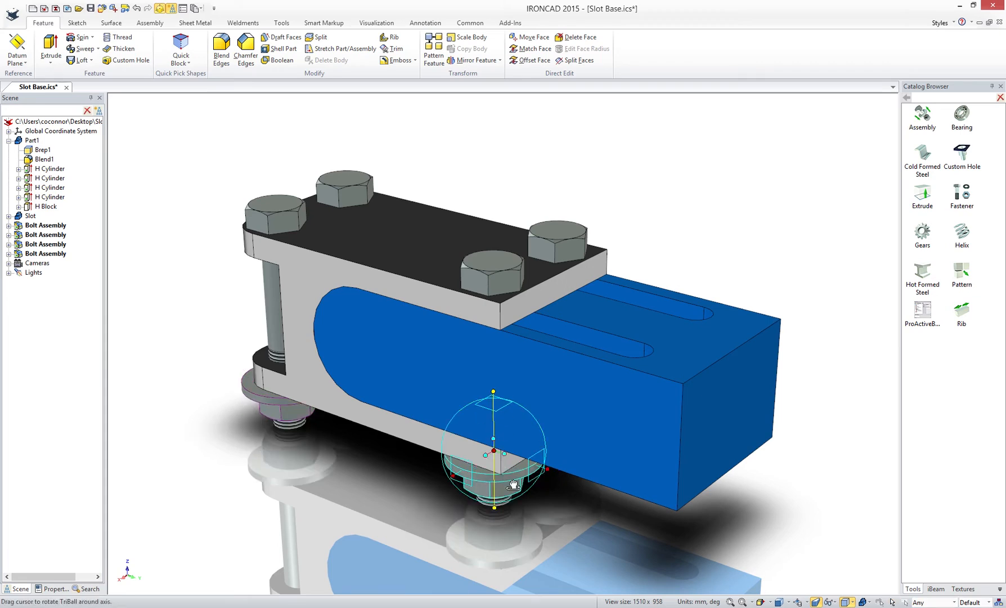
key("F10")
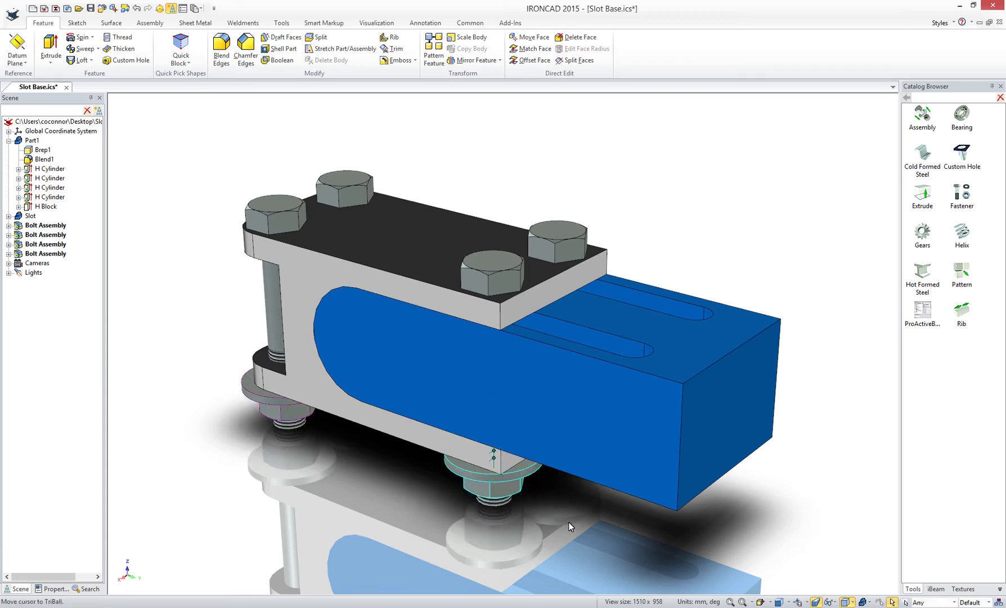
left_click(569, 522)
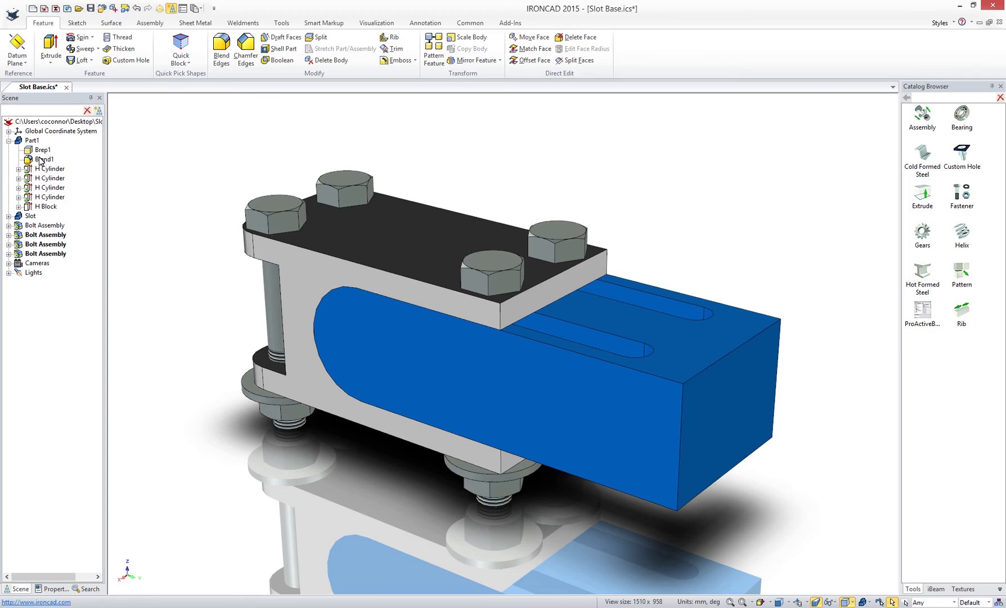
Rename Part1 in the scene tree as Base.
left_click(32, 141)
left_click(32, 140)
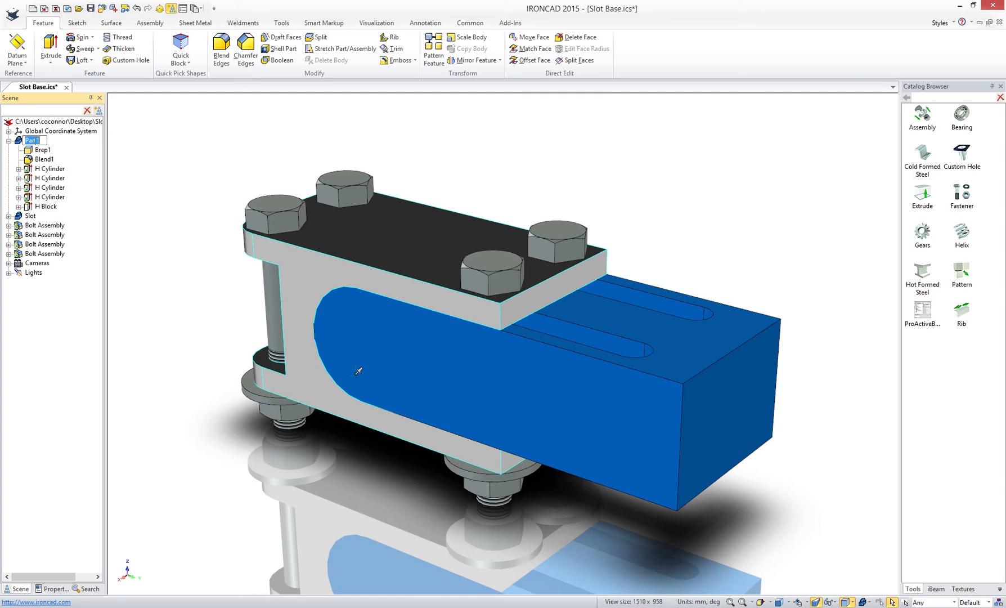
type("Base")
key("Return")
In the Base part's properties, set the BOM part number to zzz and the description to 123 Base.
right_click(25, 142)
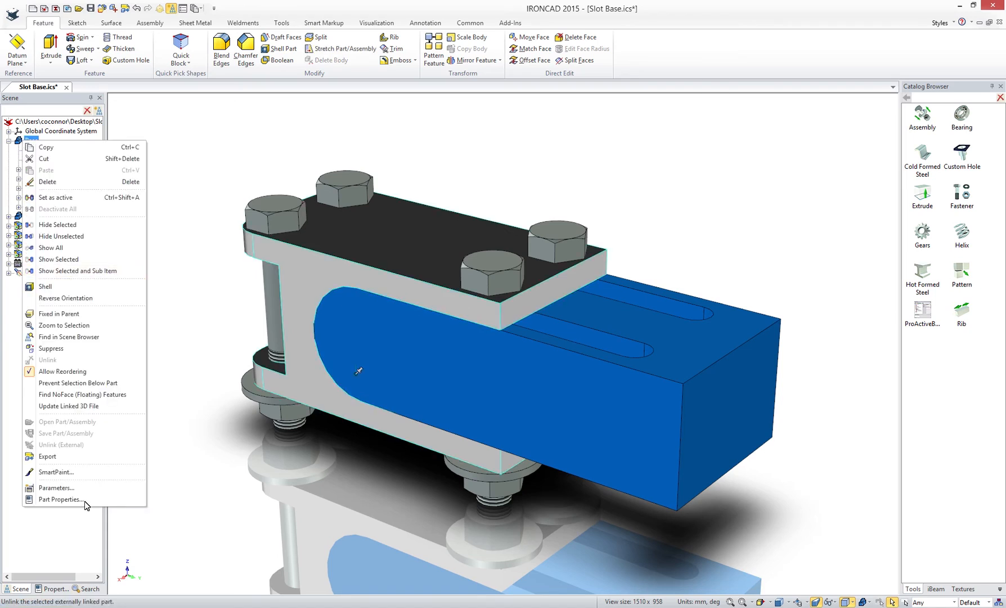
left_click(61, 499)
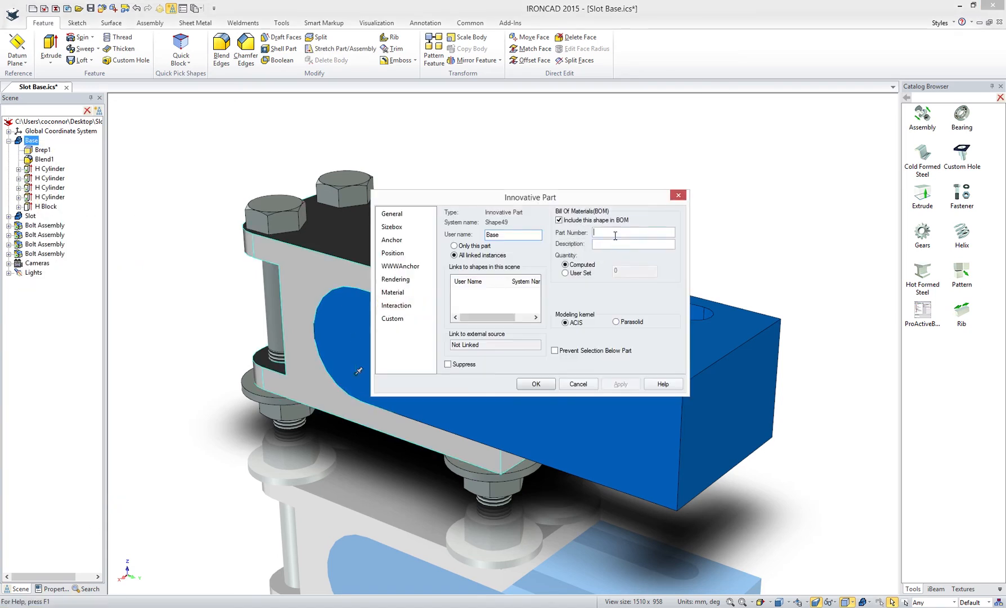
type("zzz")
left_click(612, 245)
type("123 Base")
left_click(535, 382)
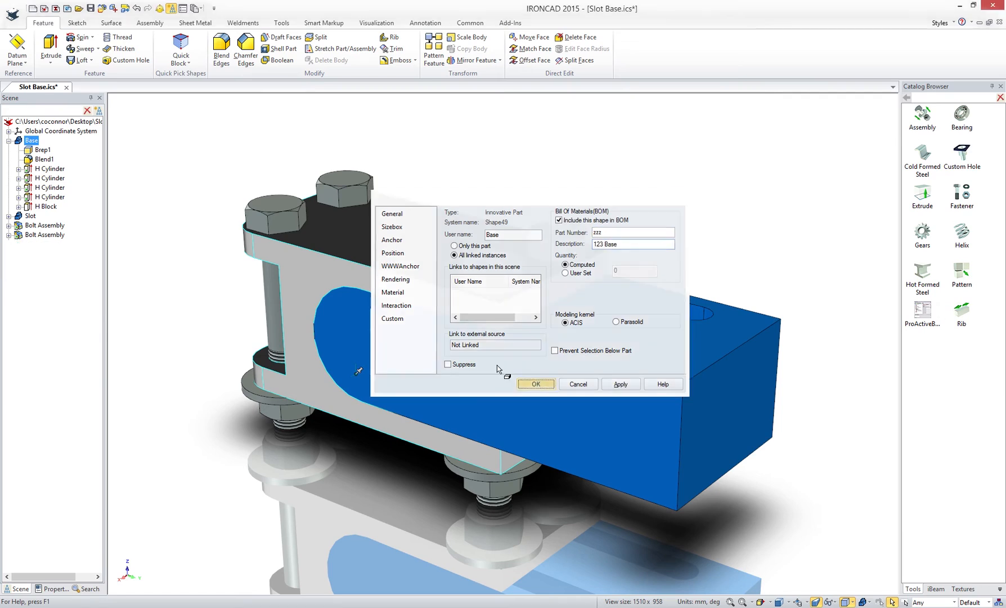
Group the Base, Slot and four Bolt Assembly items into one assembly and name it Slot Base.
left_click(21, 253, "shift")
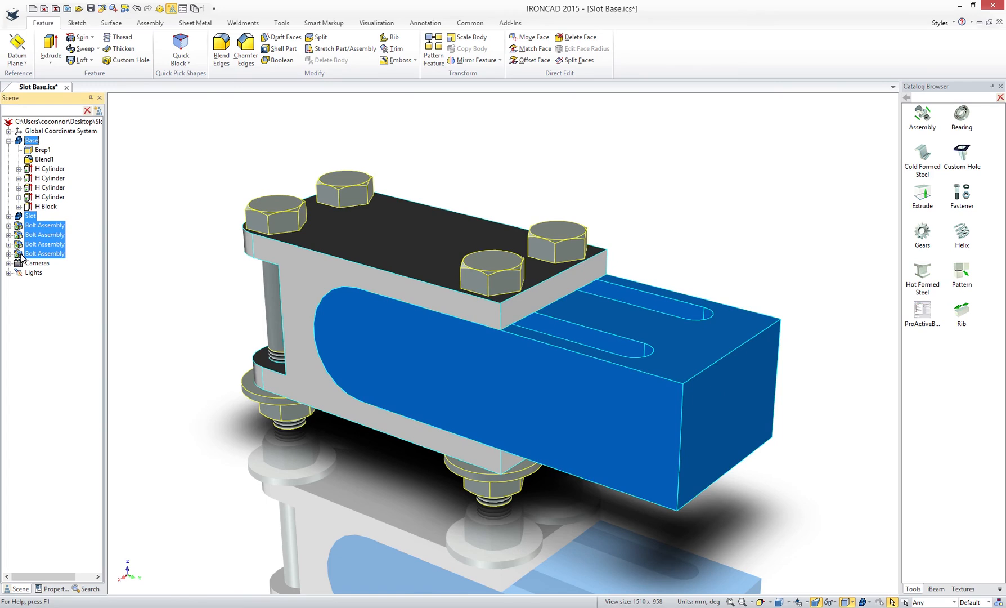
left_click(28, 225)
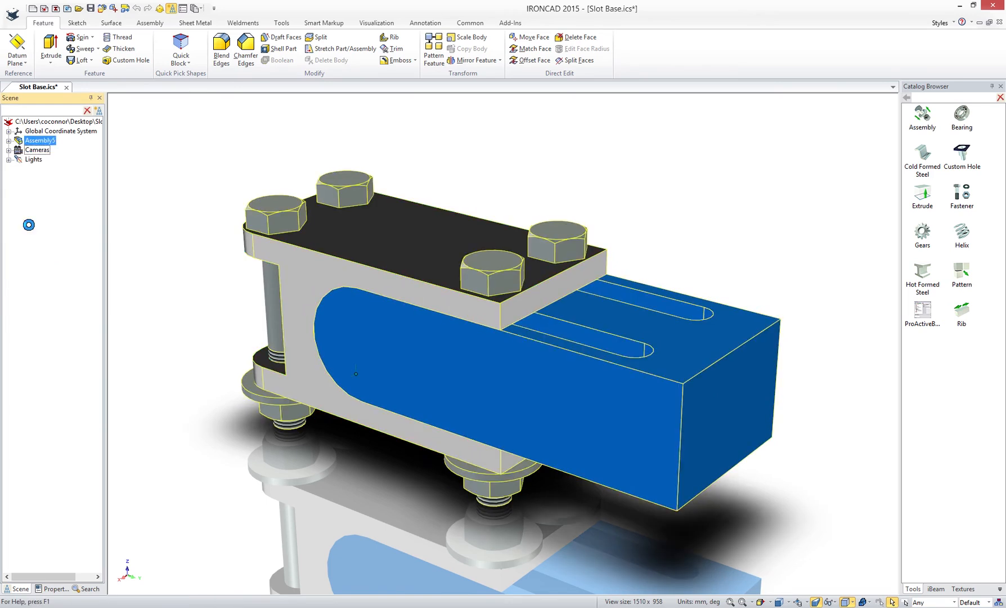
left_click(33, 144)
left_click(37, 142)
type("Slot Base")
left_click(45, 211)
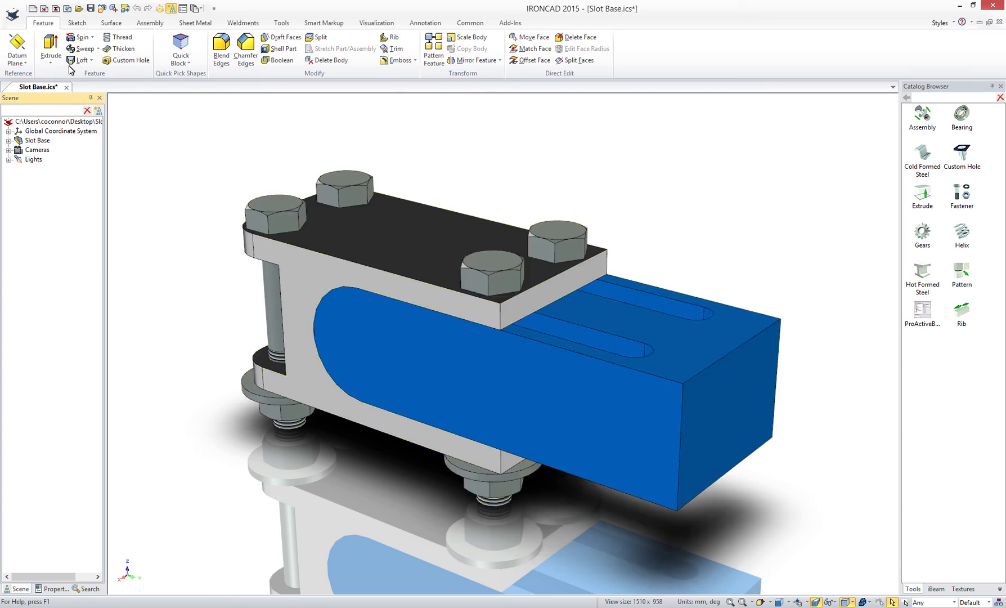
Create a new drawing and place only a front view of Slot Base at 2:1 scale, rotated to face the slot profile.
left_click(58, 9)
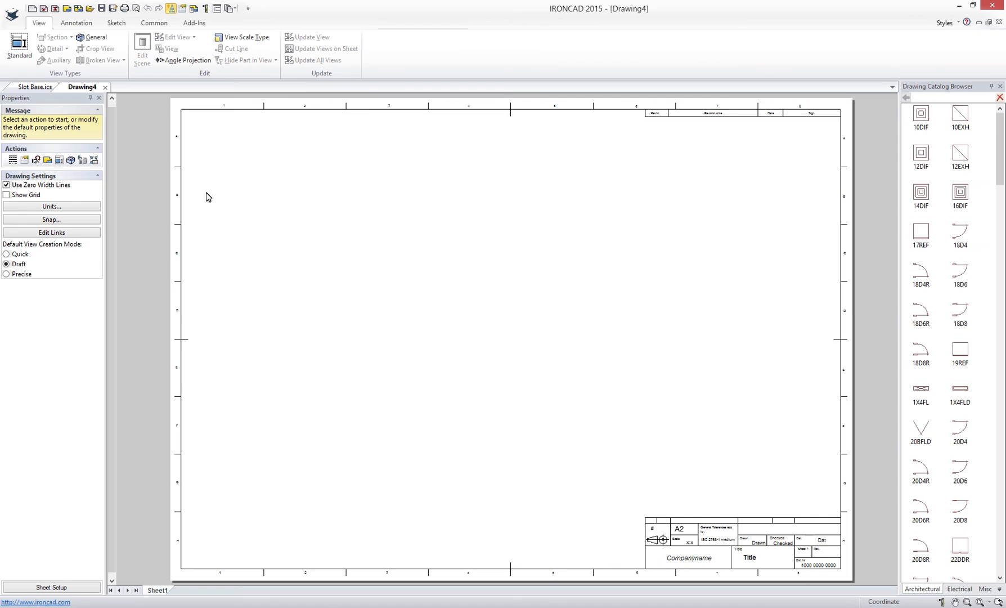
left_click(20, 52)
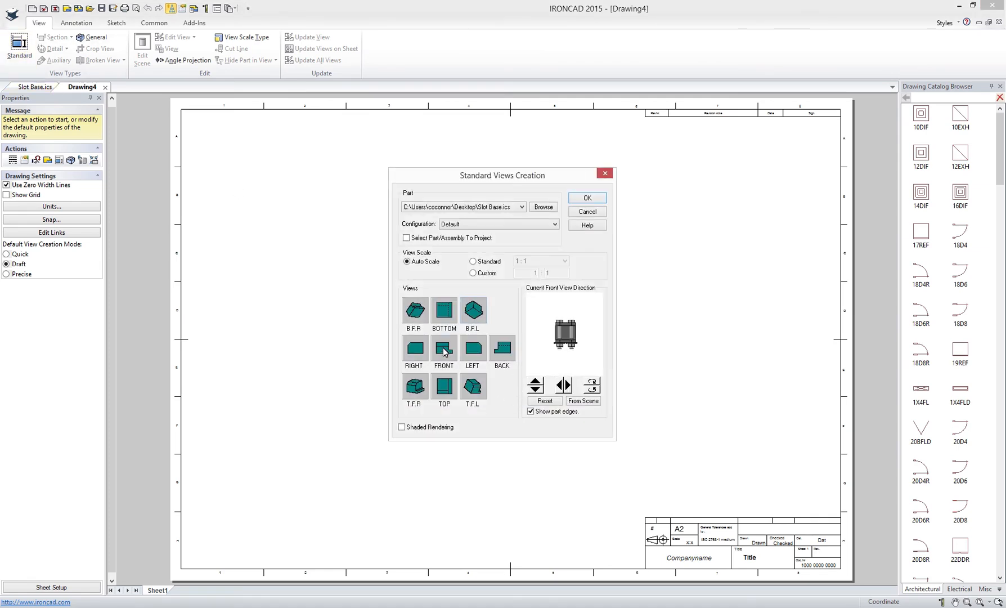
left_click(443, 351)
left_click(563, 388)
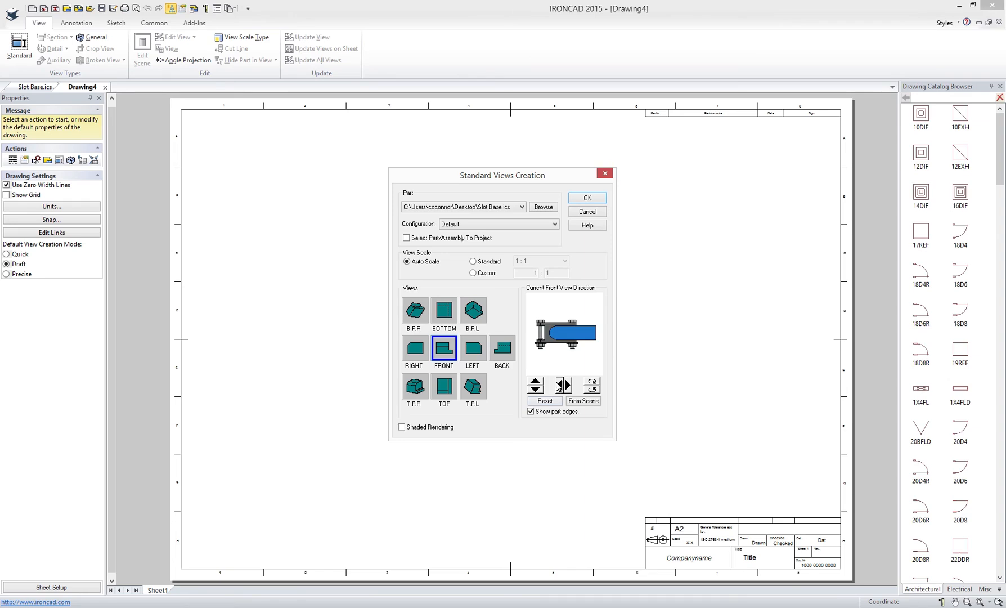
left_click(483, 262)
left_click(564, 261)
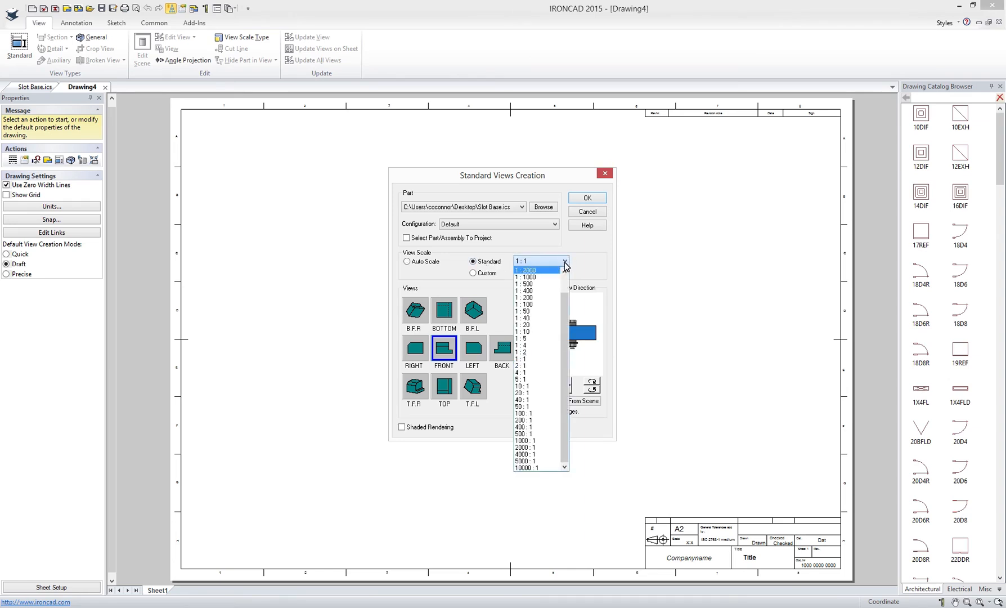
left_click(535, 370)
left_click(586, 198)
left_click(419, 256)
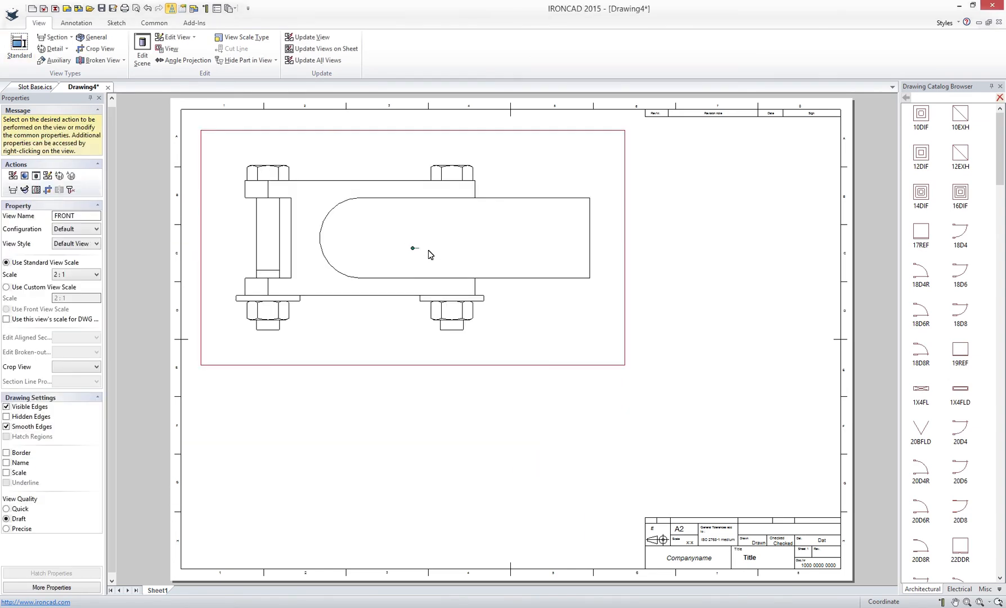
Set the front view to shaded rendering and place its bill of materials on the sheet beside the view's lower end.
right_click(447, 390)
left_click(457, 393)
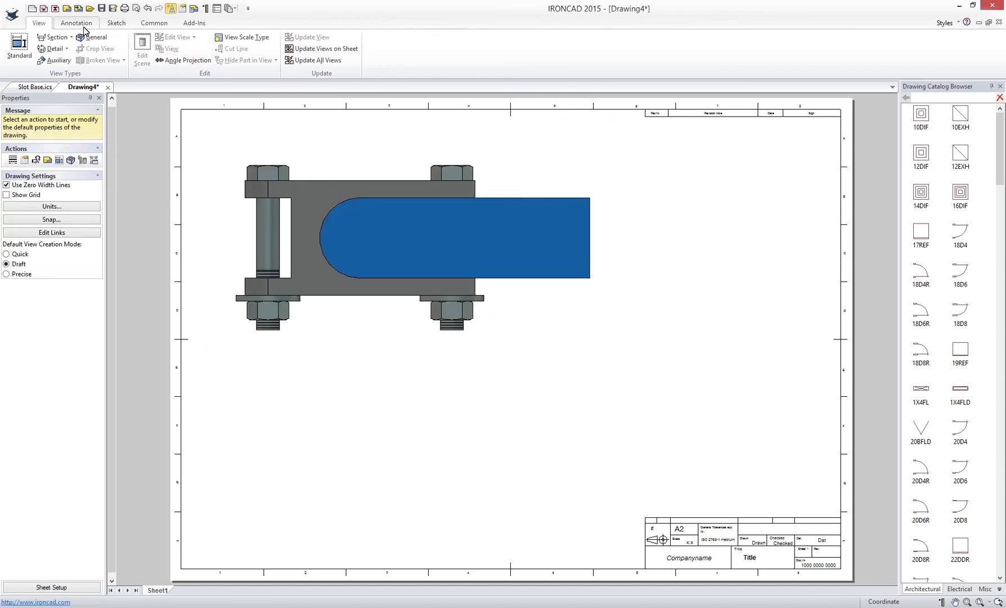
left_click(75, 22)
left_click(398, 37)
left_click(544, 387)
left_click(636, 360)
Add item bubbles below the front view for the nut, the Base and the Slot part.
left_click(392, 49)
left_click(468, 315)
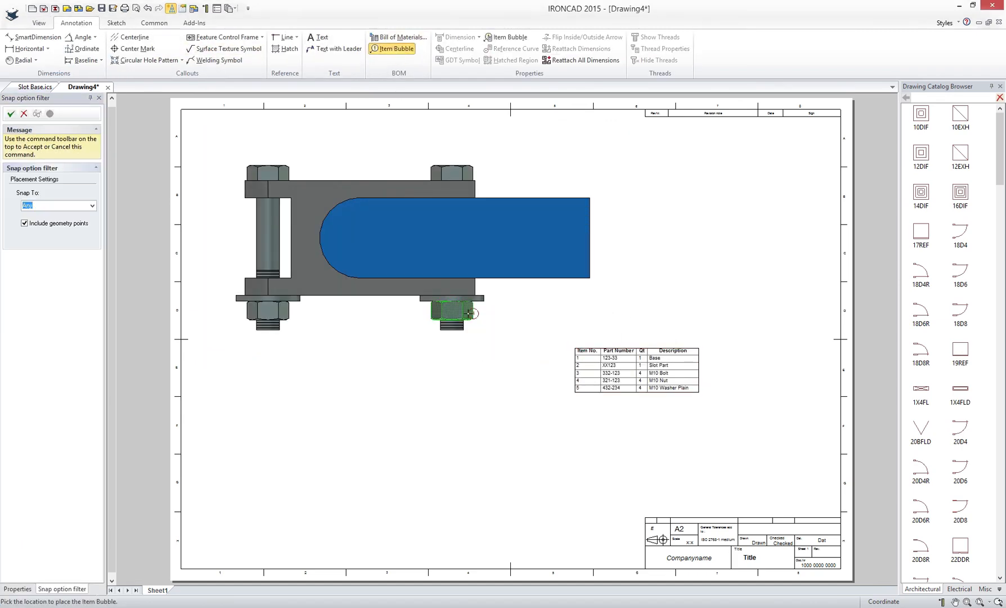
left_click(500, 366)
left_click(375, 283)
left_click(517, 377)
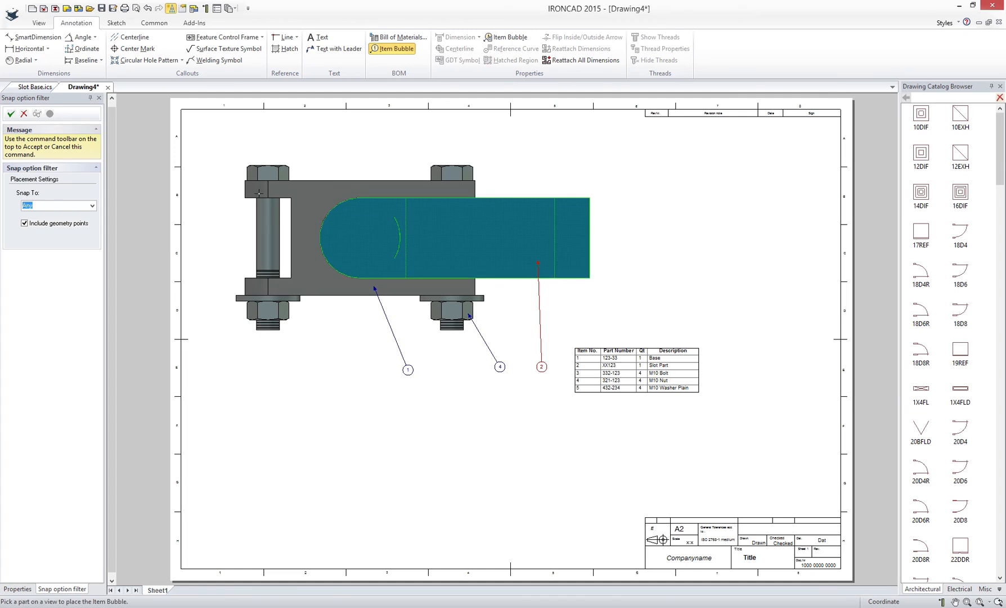
Add a second sheet and create auto-scaled front, right, top and T.F.R. standard views of only the Base part.
left_click(79, 10)
left_click(514, 407)
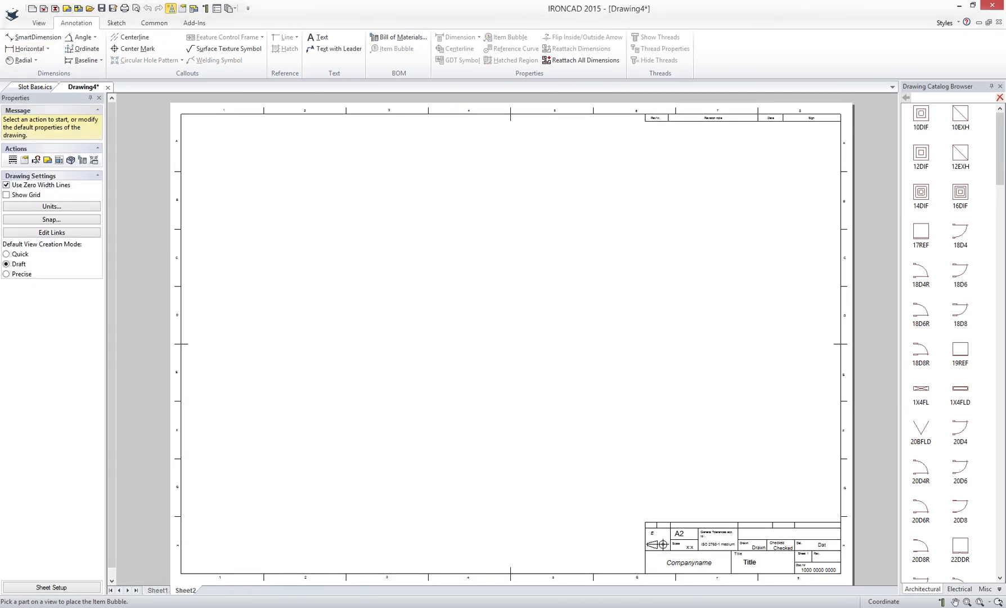
left_click(39, 22)
left_click(20, 45)
left_click(416, 351)
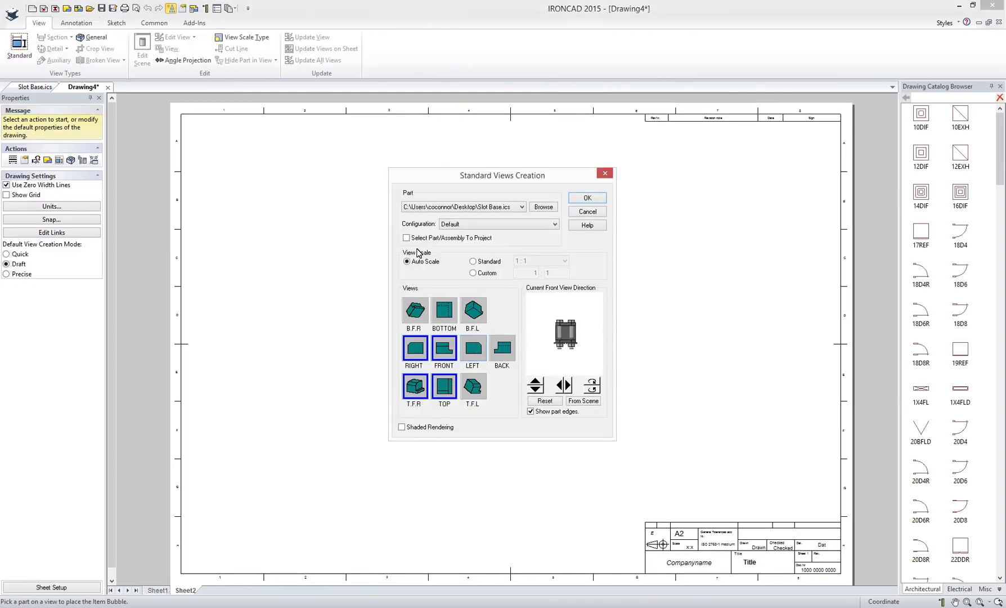
left_click(406, 237)
left_click(349, 381)
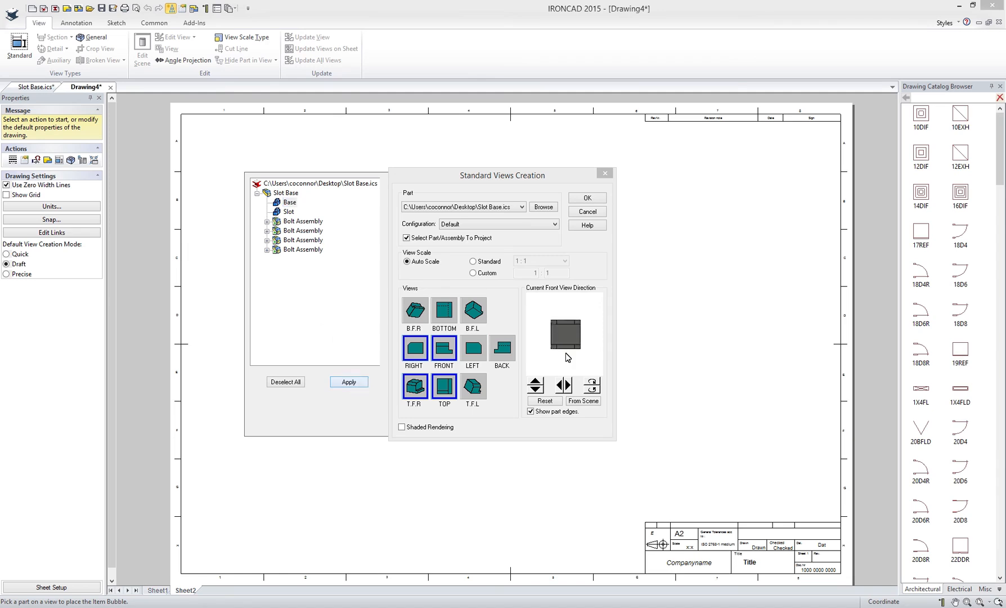
left_click(586, 197)
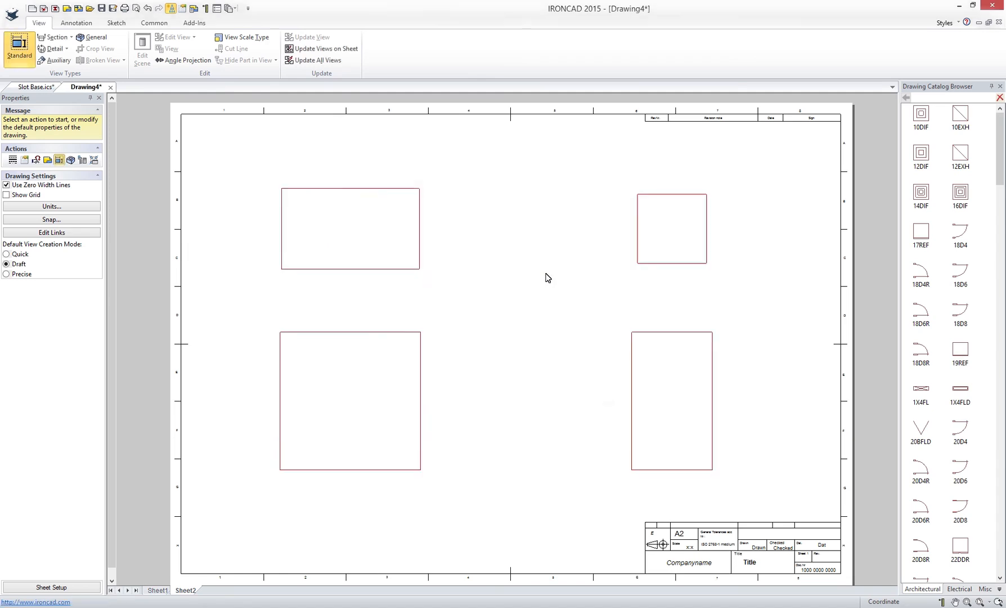
Dimension the Base's overall length below its right view and its overall height beside the open end.
left_click(76, 22)
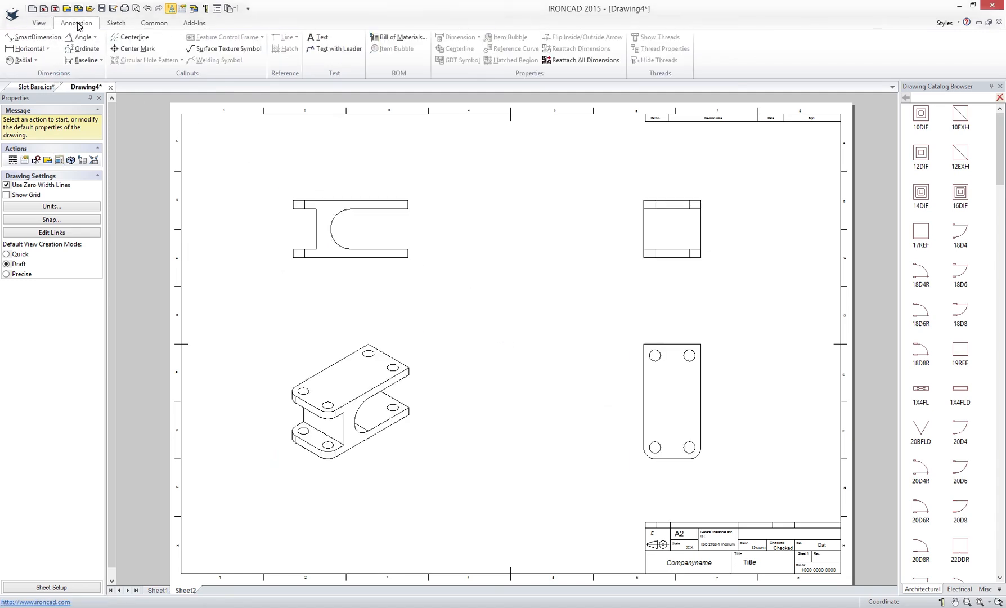
left_click(34, 37)
left_click(408, 257)
left_click(293, 257)
left_click(351, 277)
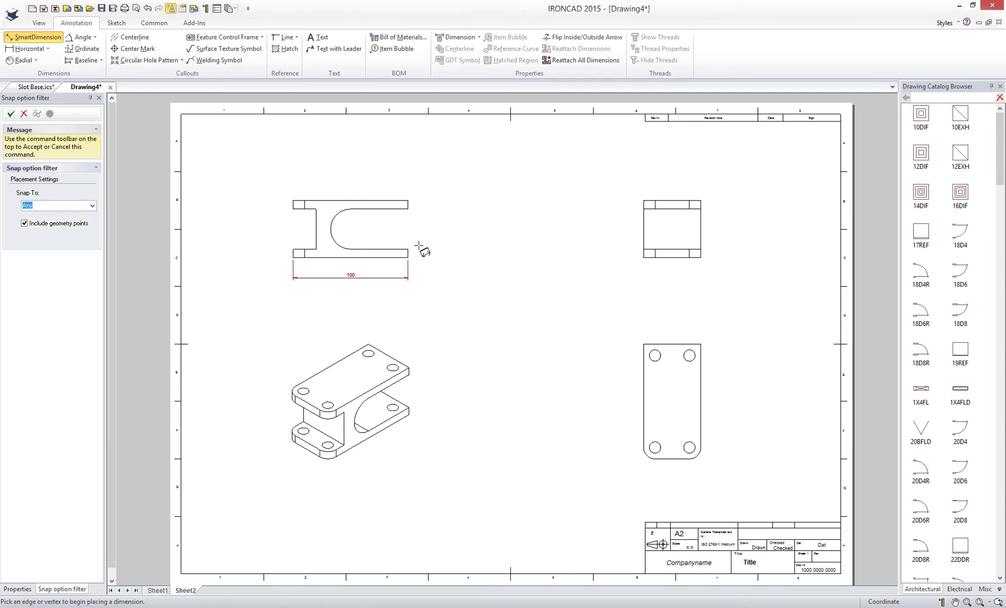
left_click(408, 200)
left_click(408, 257)
left_click(426, 227)
Dimension the slot opening's height and the radius of its rounded end in the right view.
left_click(407, 209)
left_click(408, 249)
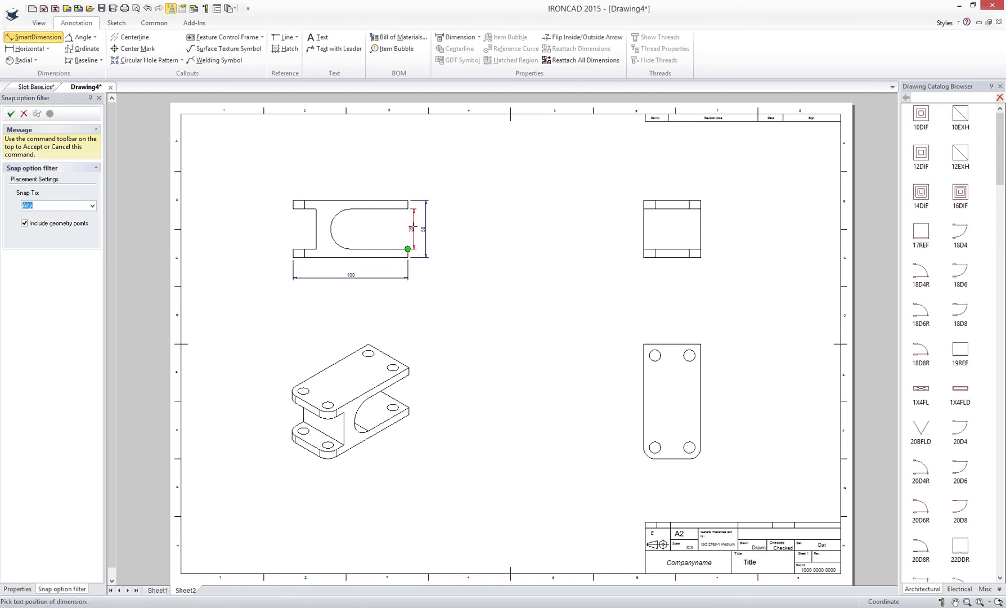
left_click(414, 248)
left_click(342, 218)
left_click(352, 228)
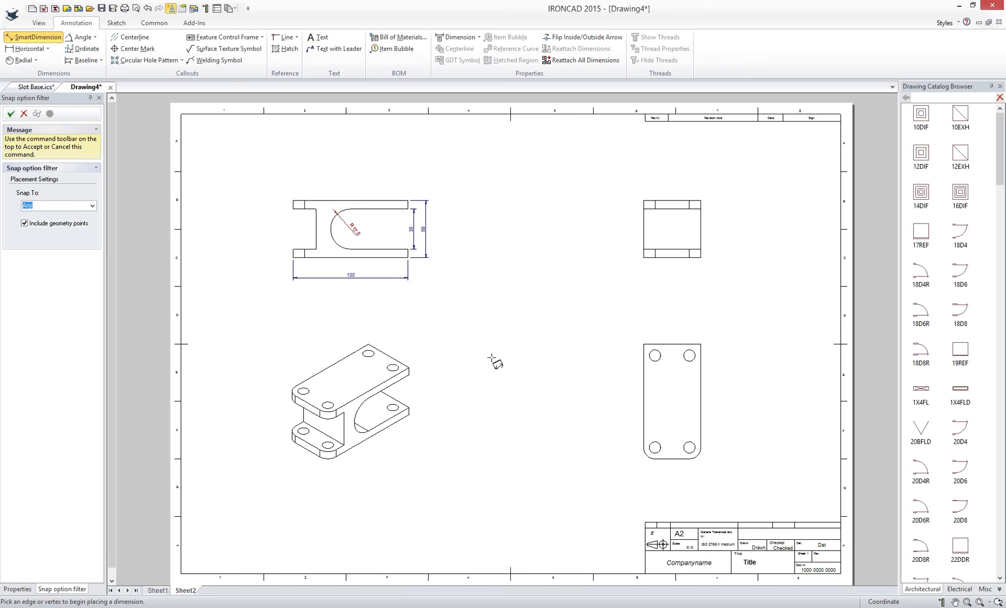
In the top view, dimension the upper-left hole's diameter and its distances from the top and left edges.
left_click(660, 358)
left_click(669, 371)
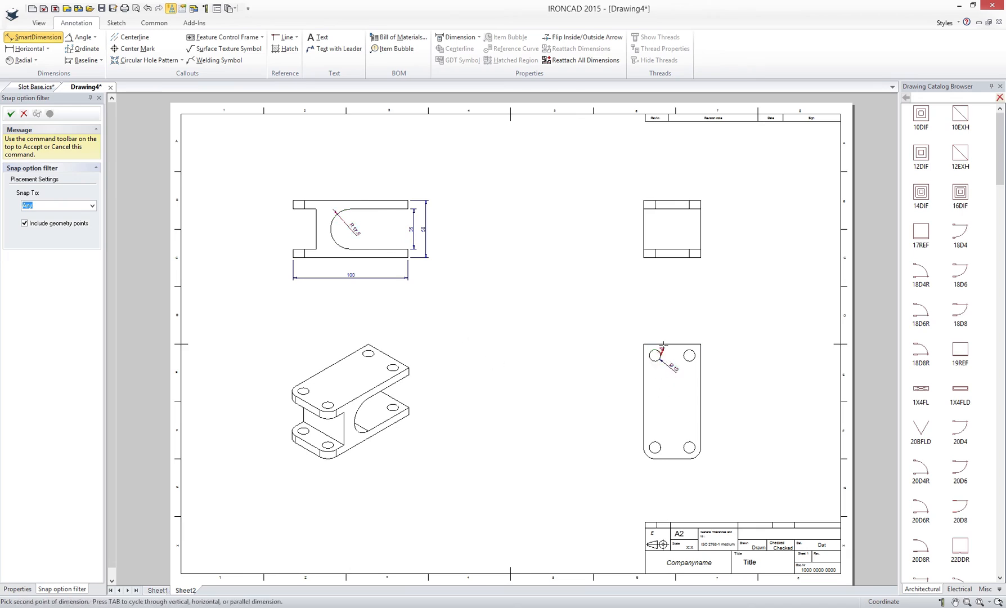
left_click(650, 353)
left_click(643, 354)
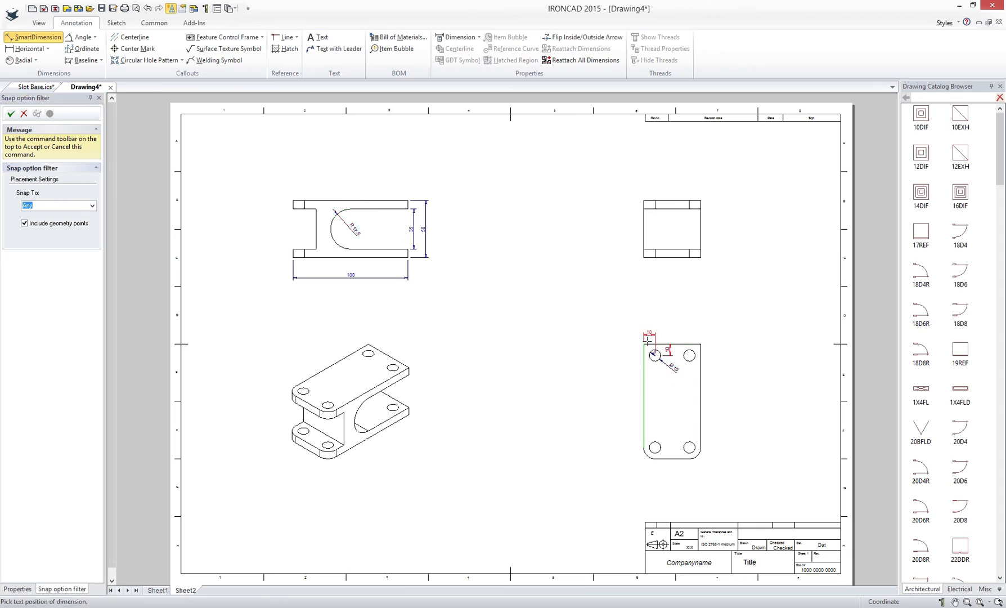
left_click(649, 370)
key("Escape")
Set the isometric T.F.R. view of the Base to shaded rendering.
left_click(538, 377)
right_click(382, 384)
left_click(422, 213)
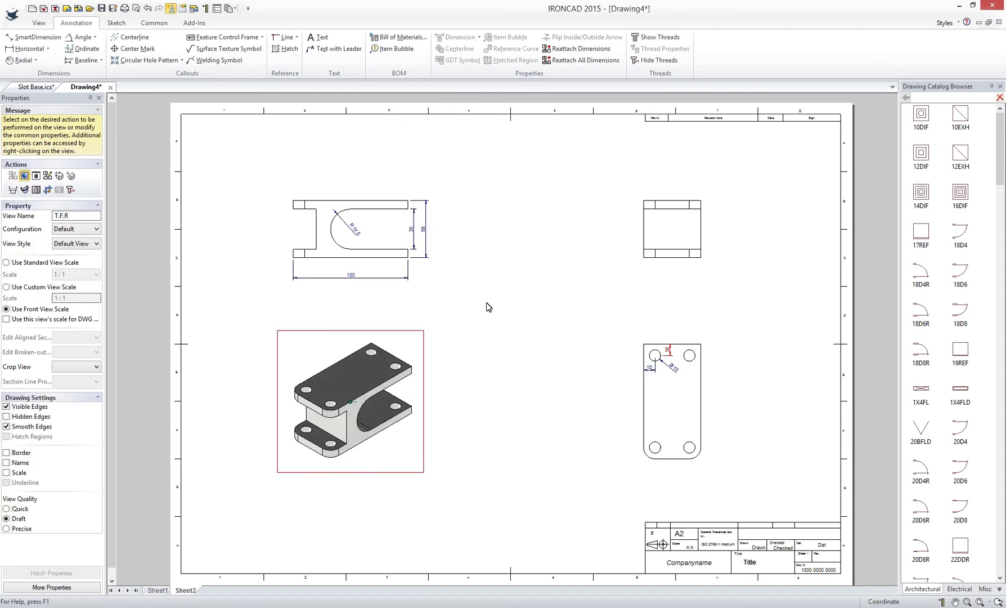
left_click(518, 348)
Open the 3D scene from the right view and stretch the Base's open end outward to a length of about 120 mm.
left_click(382, 252)
right_click(382, 253)
left_click(408, 325)
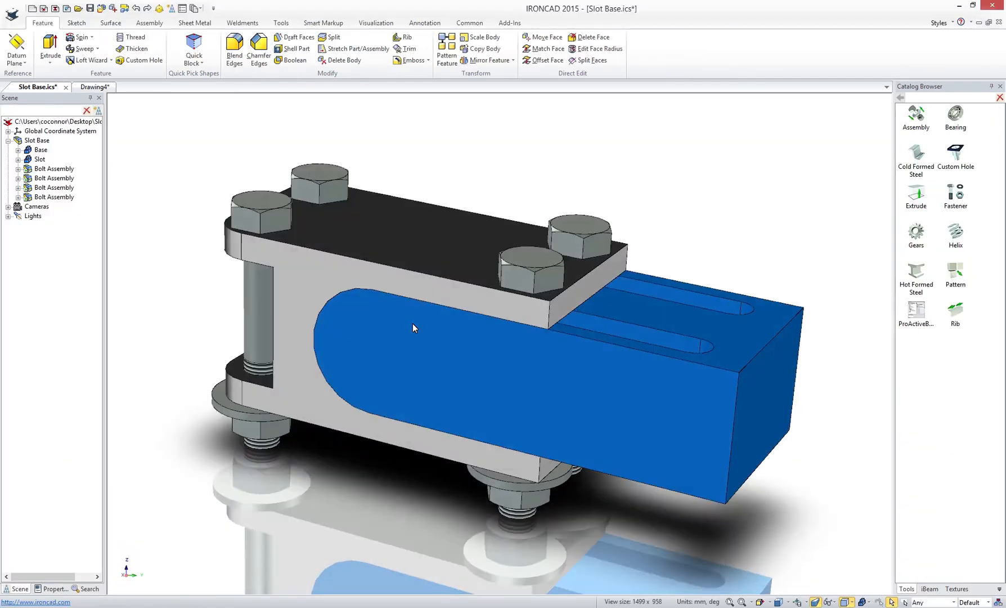
middle_click_drag(677, 277, 636, 224)
left_click(648, 212)
left_click(650, 211)
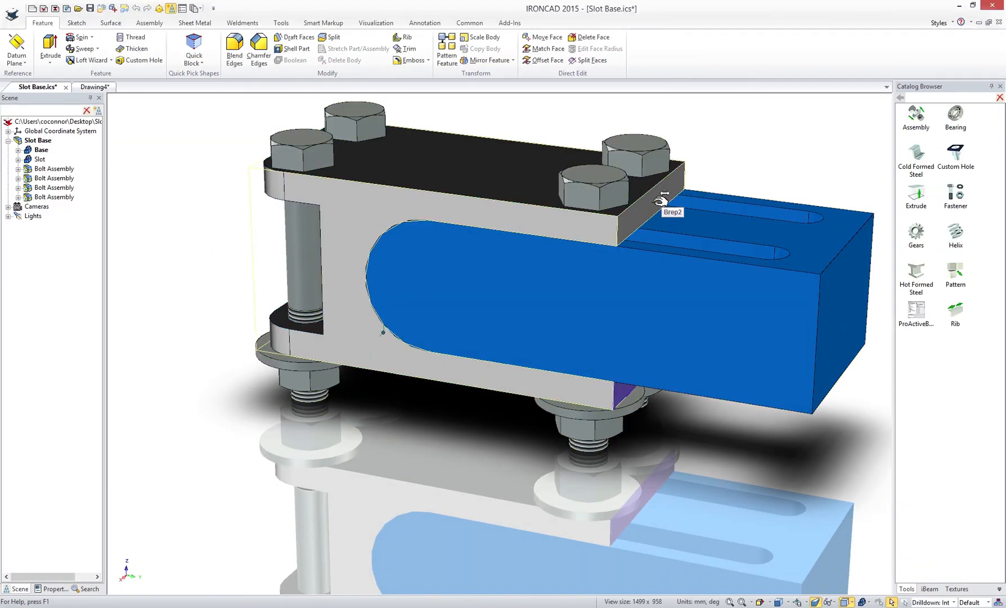
left_click_drag(659, 201, 737, 168)
left_click(708, 155)
Update the views on the drawing's current sheet to match the changed Base, and return to the Slot Base scene.
left_click(111, 88)
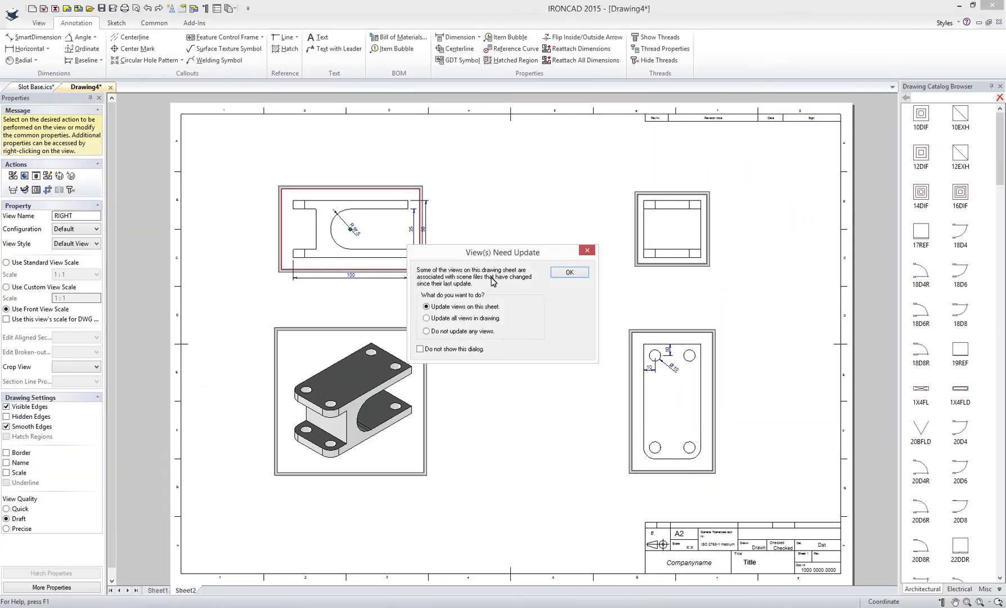
left_click(573, 272)
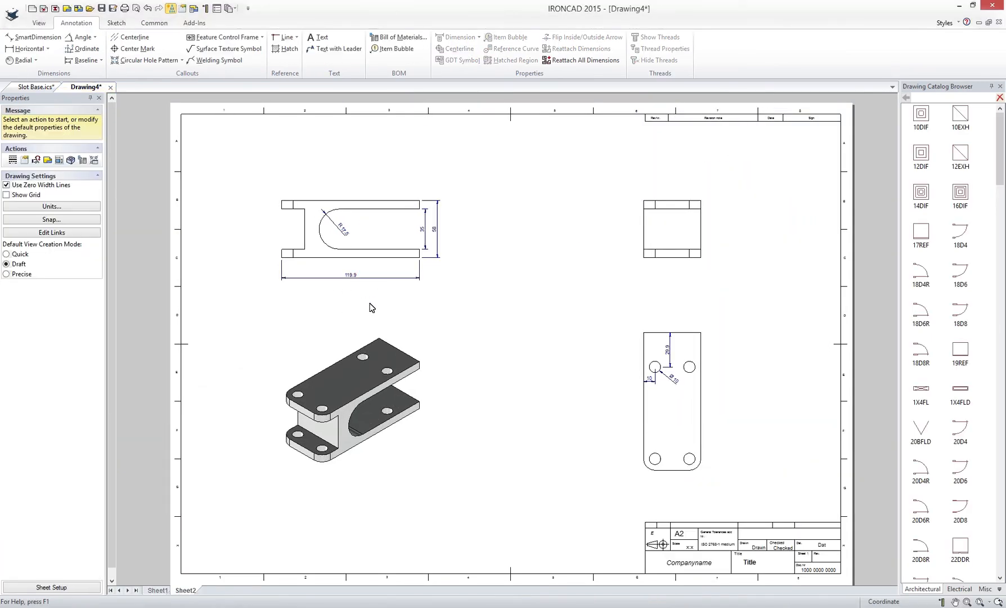
left_click(36, 87)
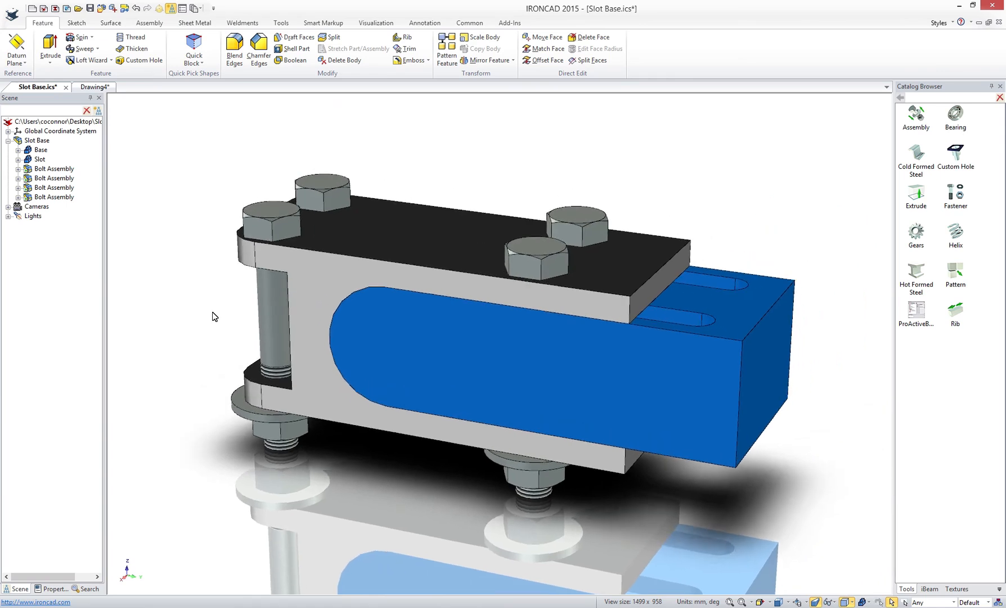